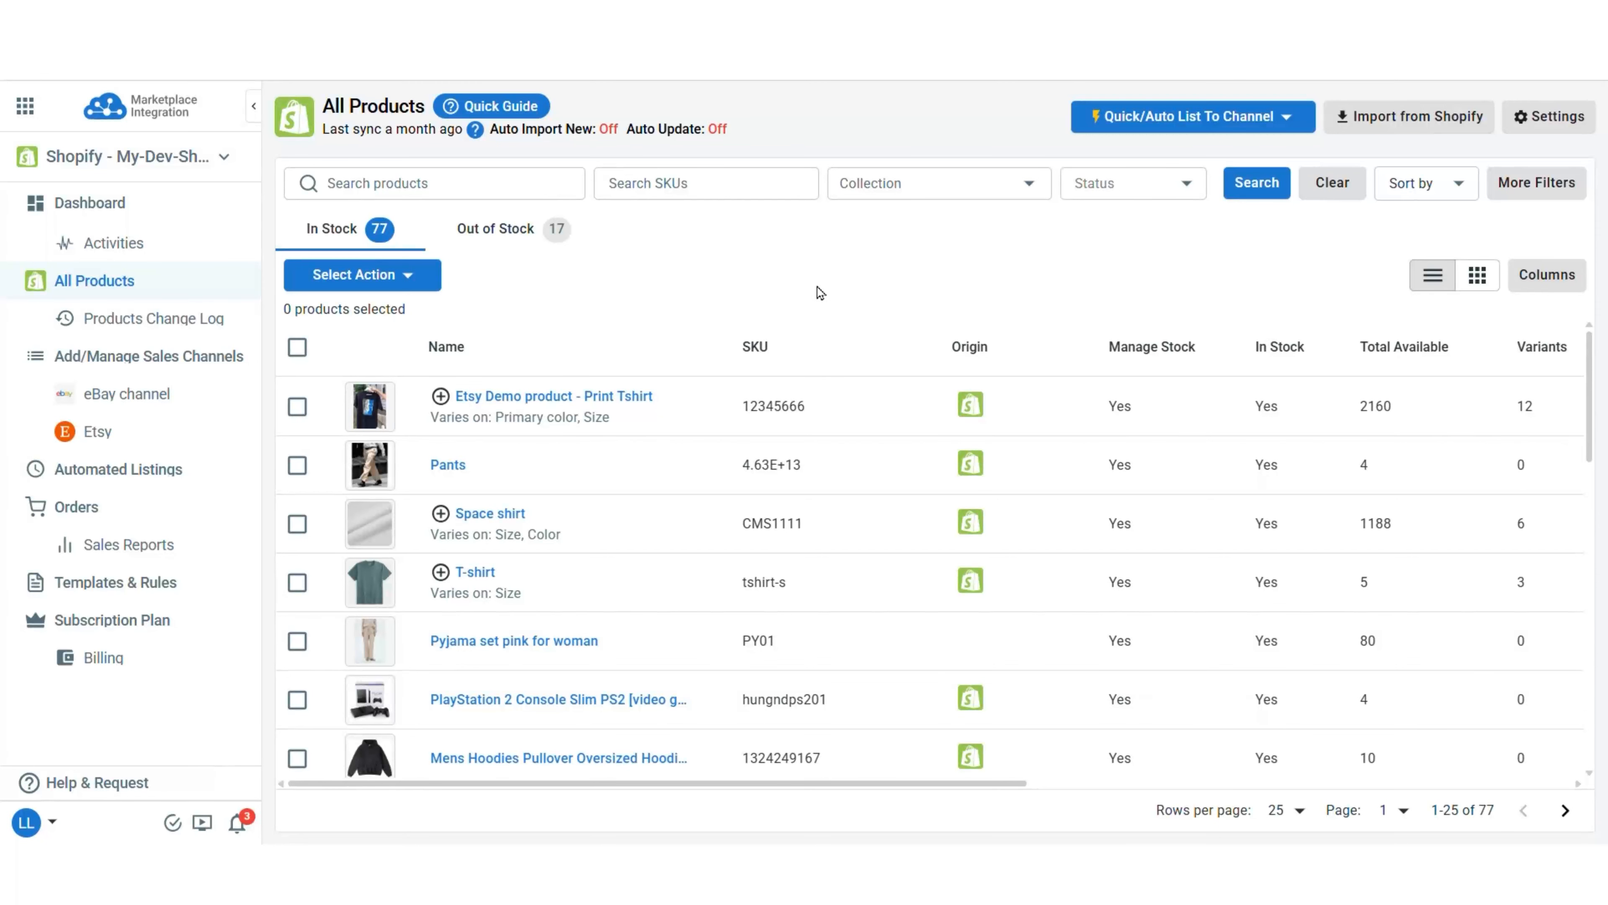
Open the eBay channel's listings and start a Quick/Auto List to eBay setup
{"action": "left_click", "coordinate": [1190, 117]}
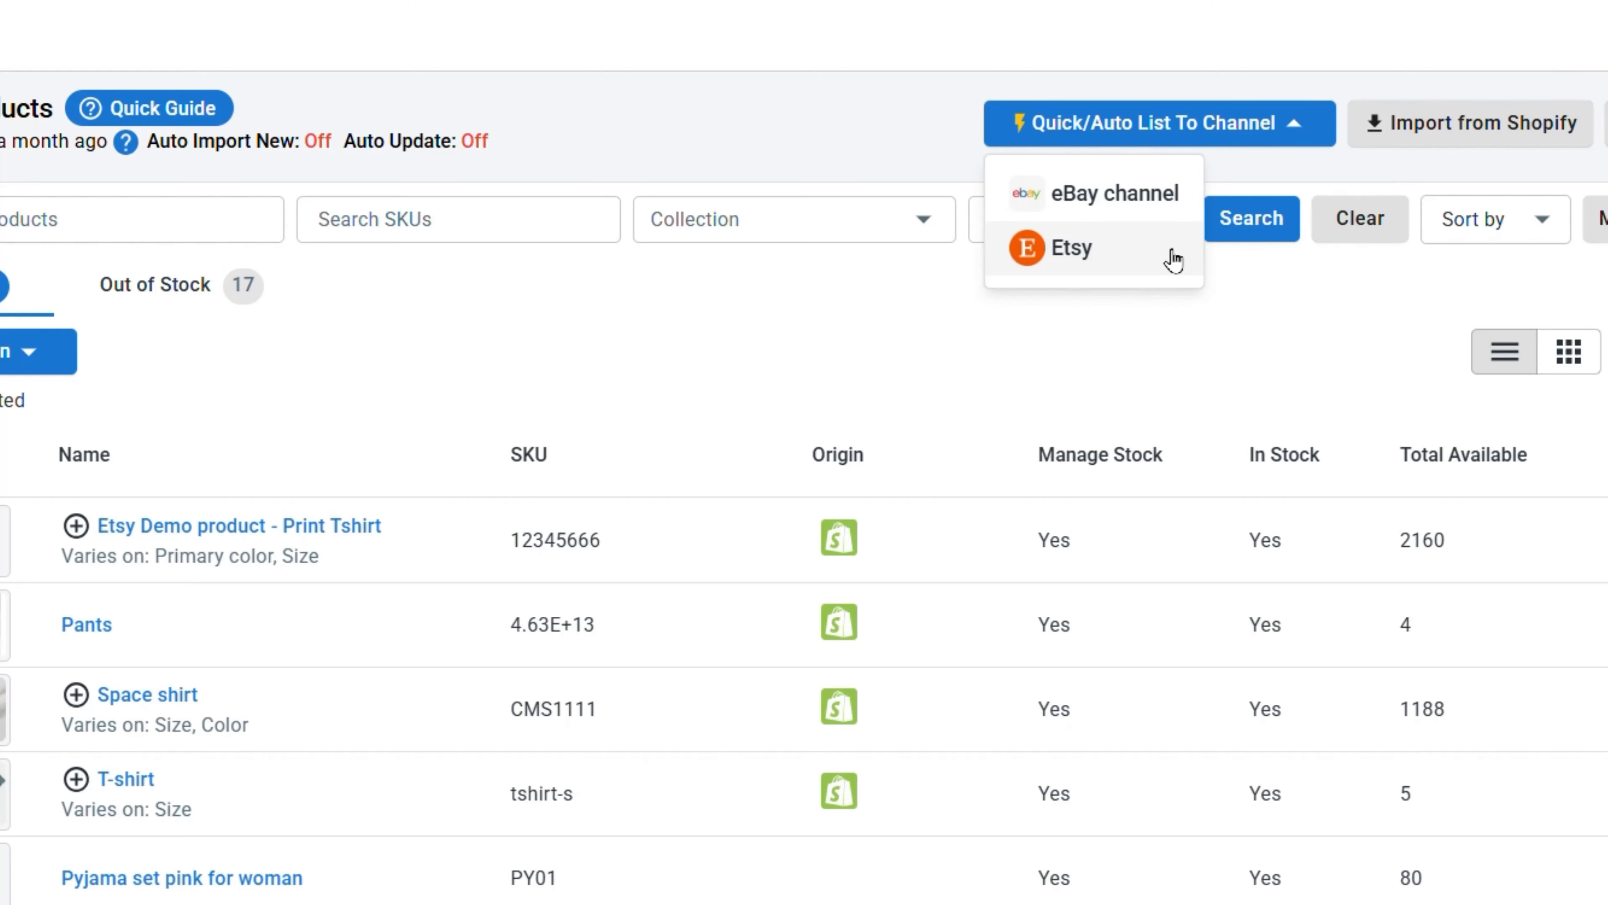
{"action": "left_click", "coordinate": [1173, 256]}
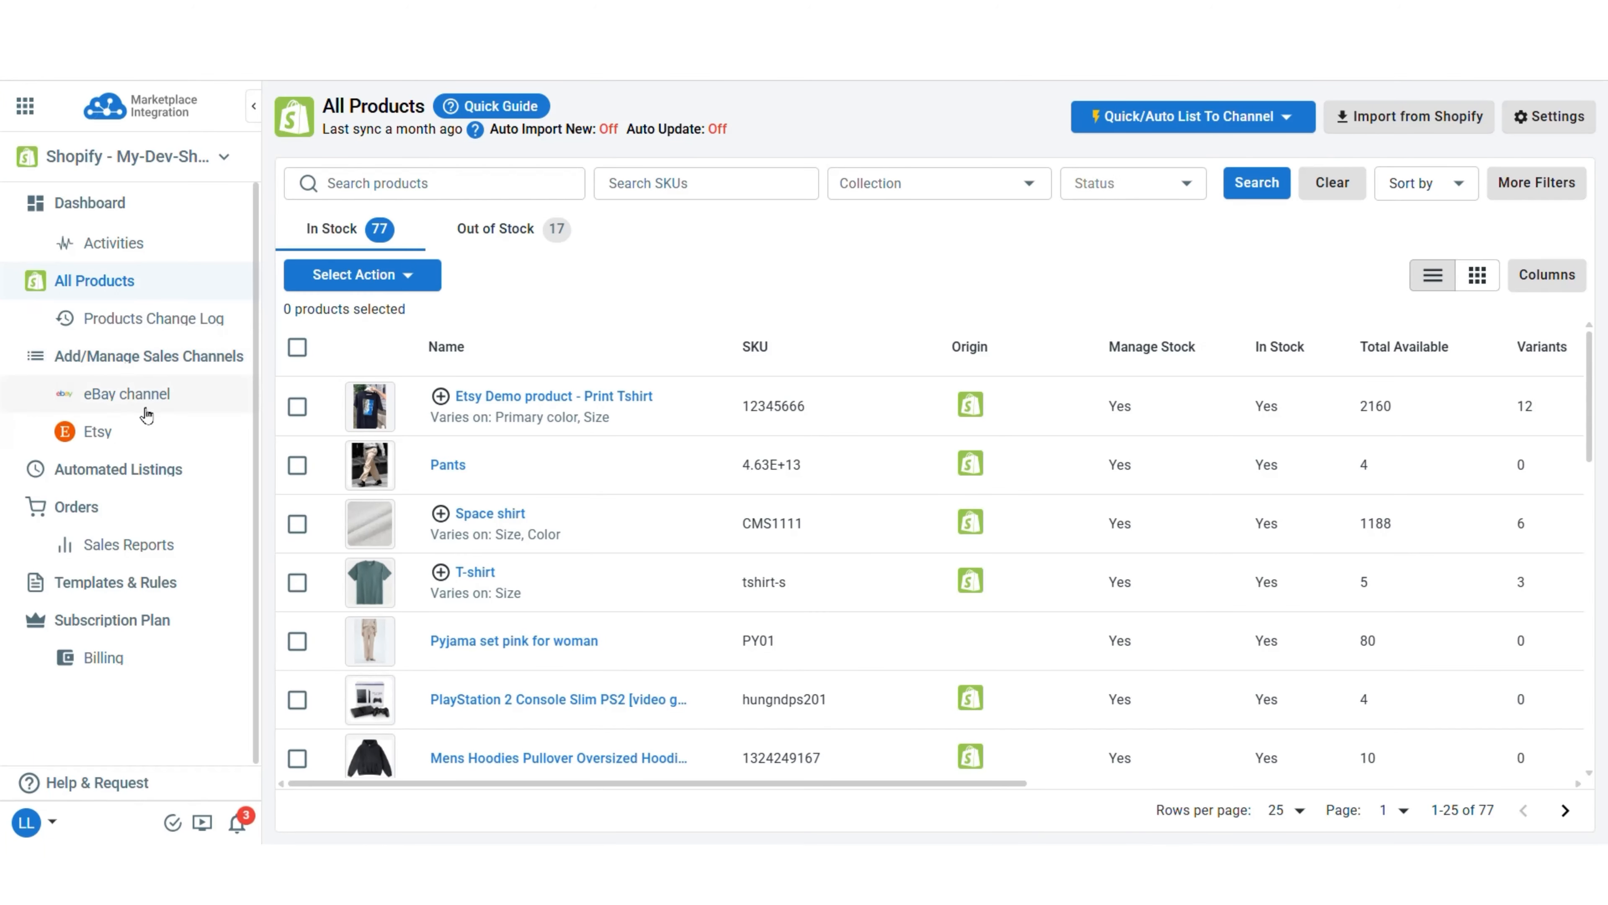
{"action": "left_click", "coordinate": [126, 393]}
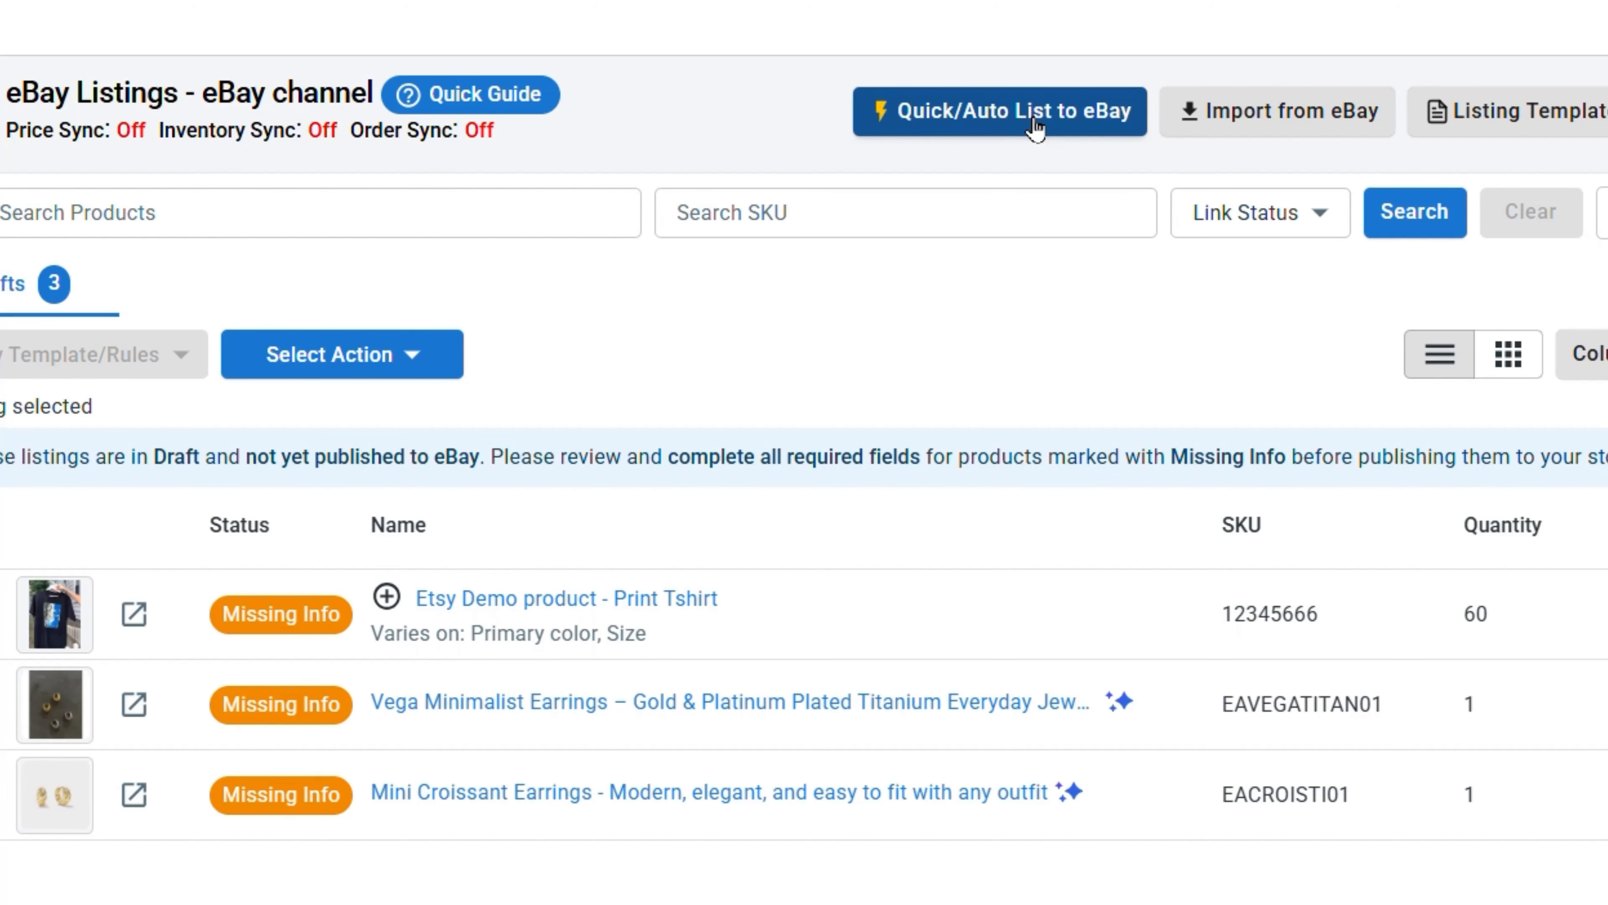
{"action": "left_click", "coordinate": [1033, 120]}
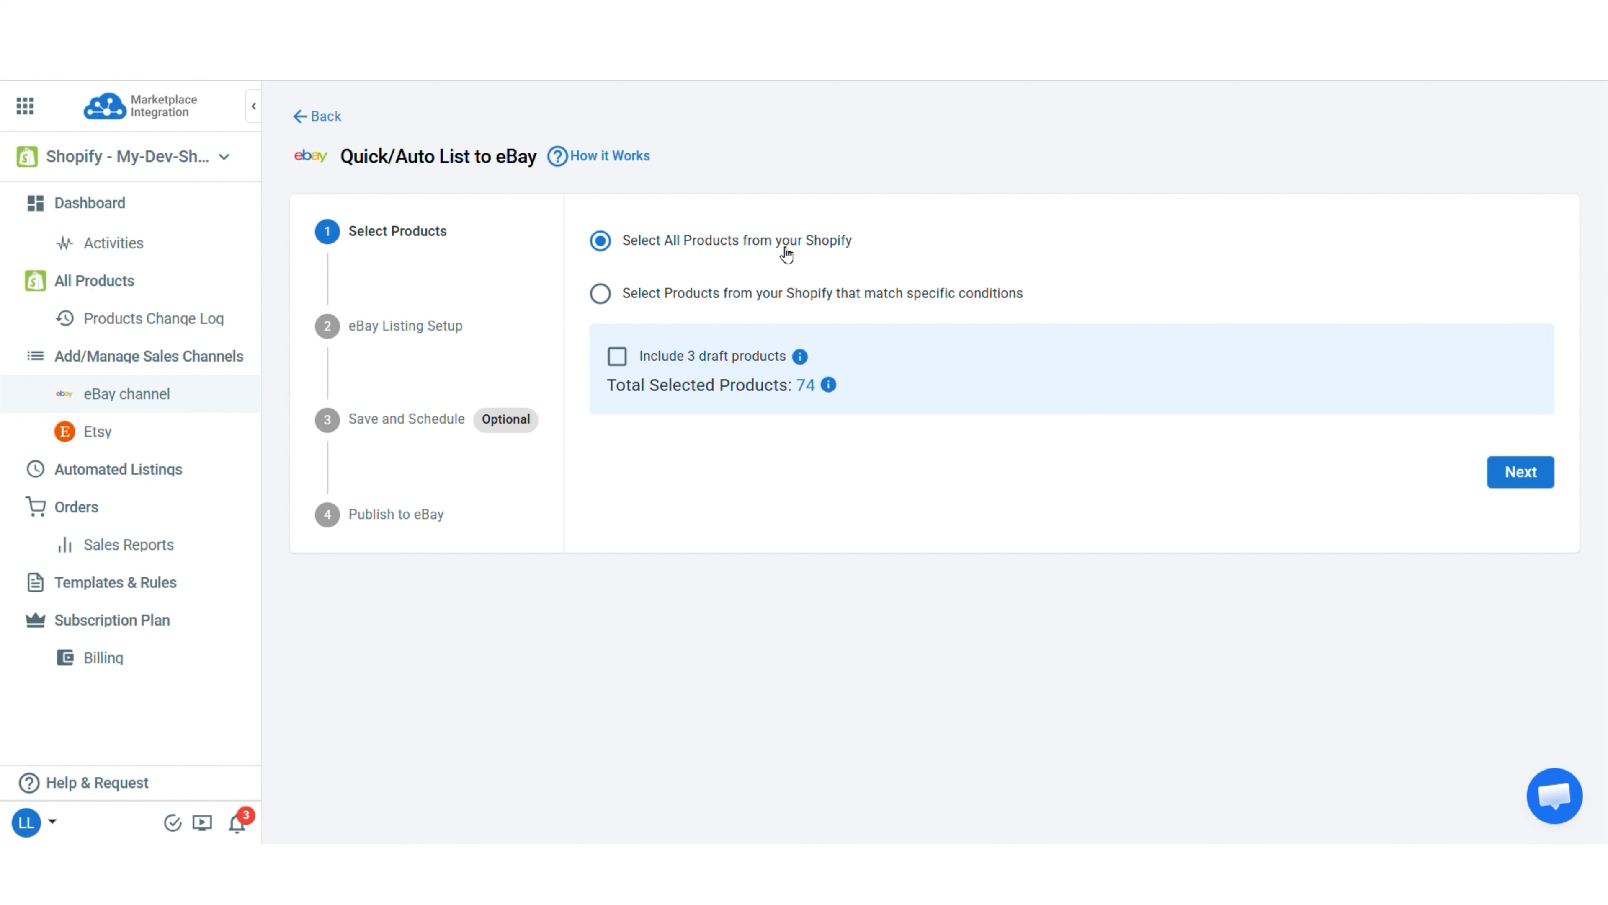
Limit the products to those whose Product Collection equals Earrings and continue to the eBay listing setup
{"action": "left_click", "coordinate": [795, 311]}
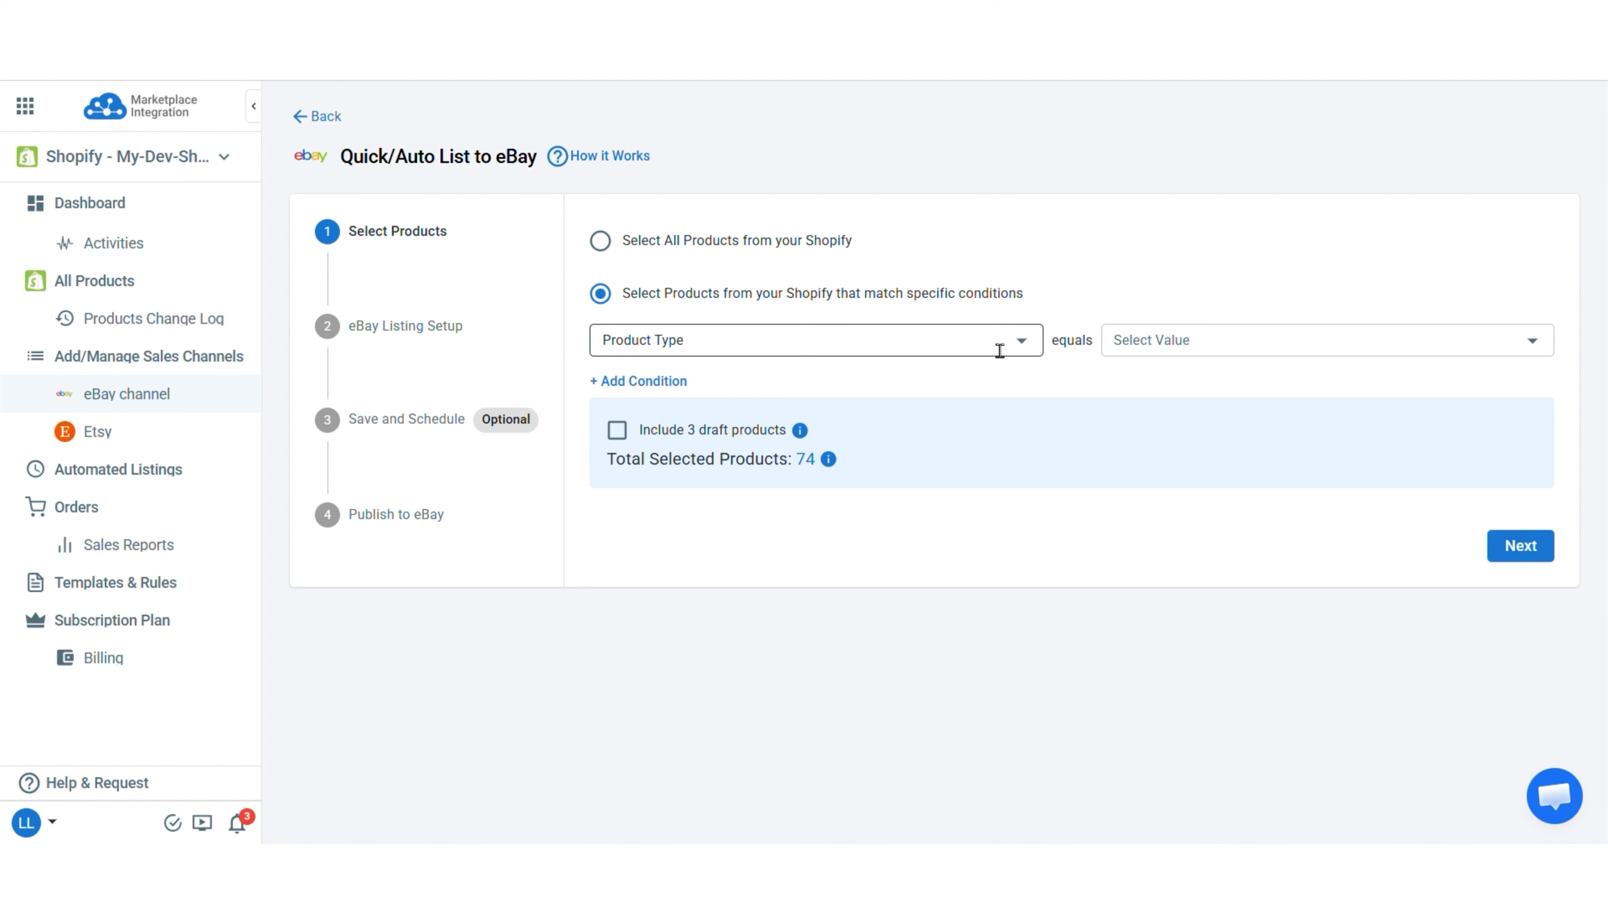
{"action": "left_click", "coordinate": [1017, 350]}
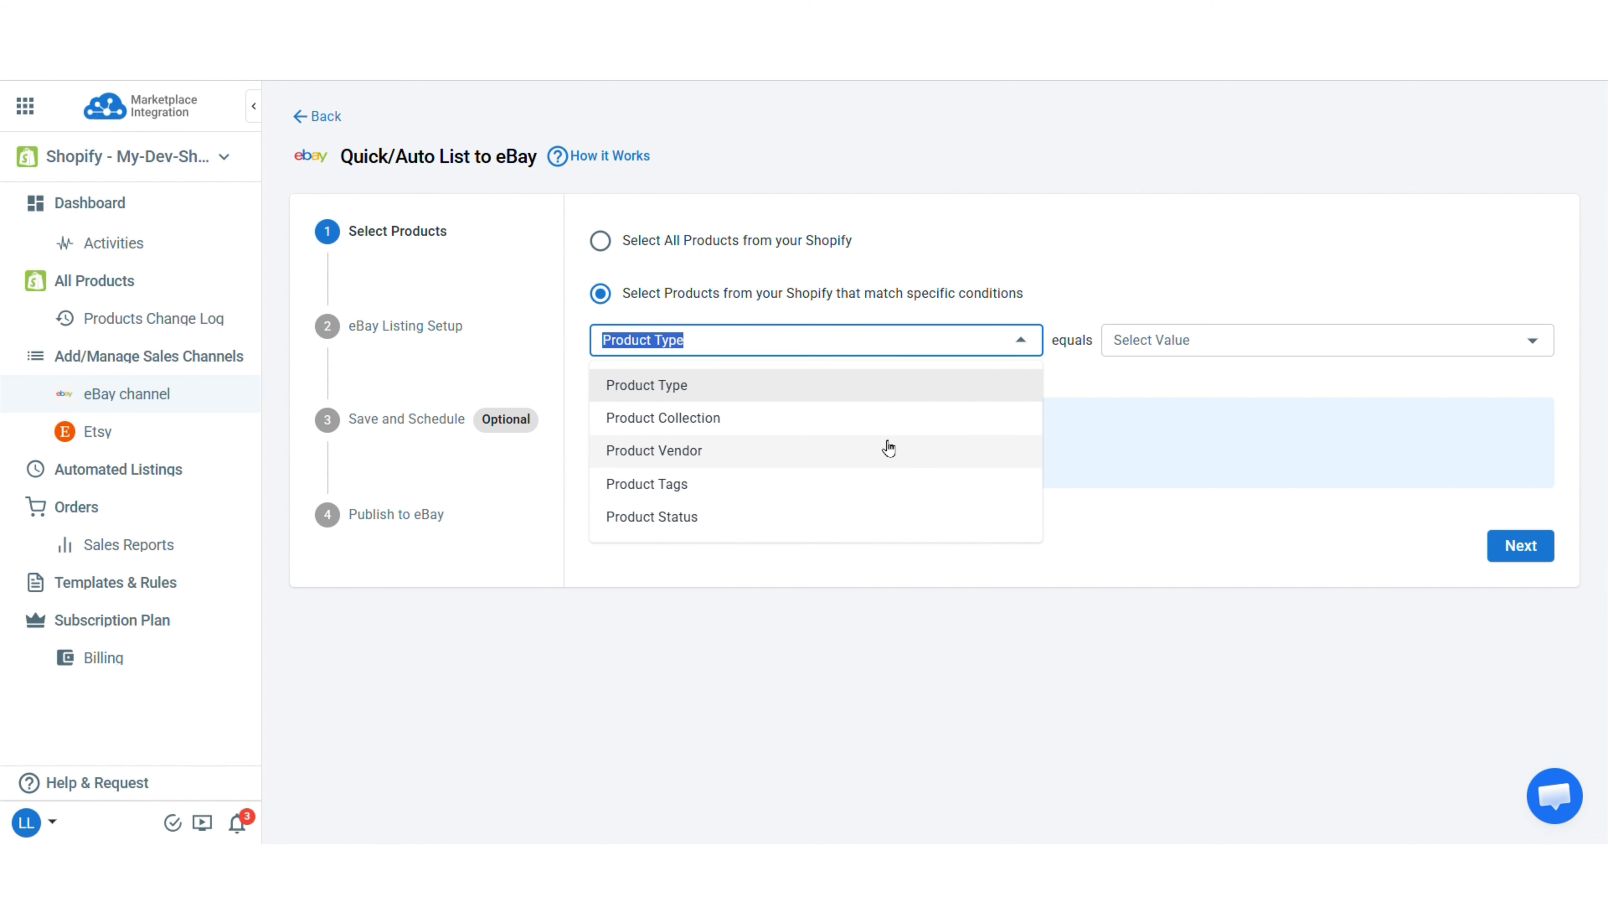
{"action": "left_click", "coordinate": [875, 418]}
{"action": "left_click", "coordinate": [1237, 353]}
{"action": "type", "text": "ea"}
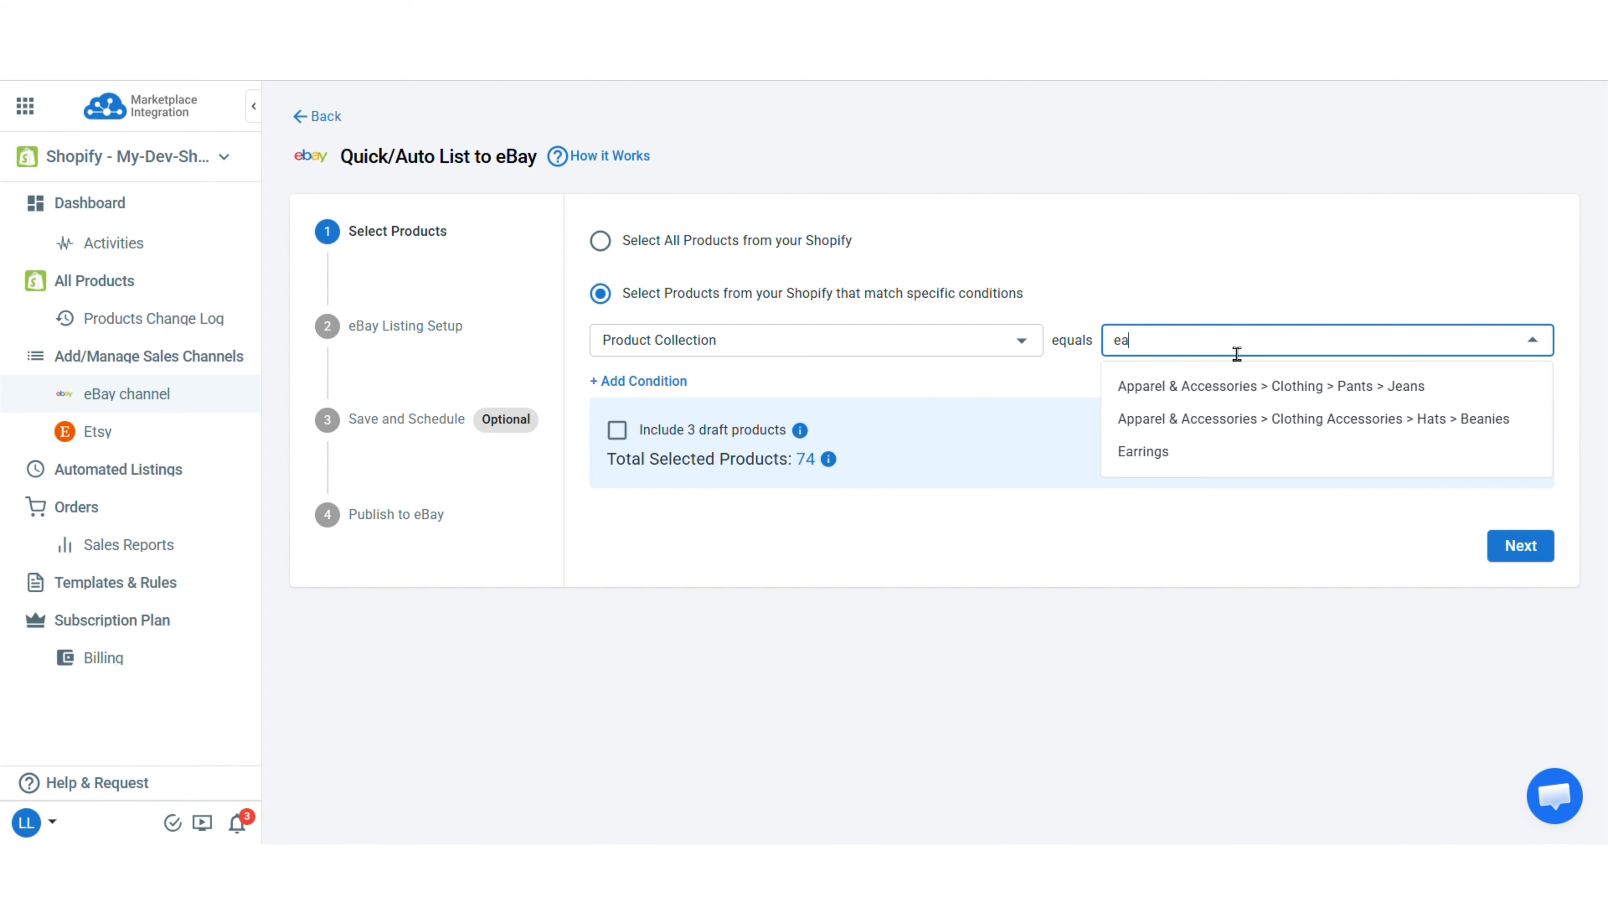
{"action": "left_click", "coordinate": [1194, 451]}
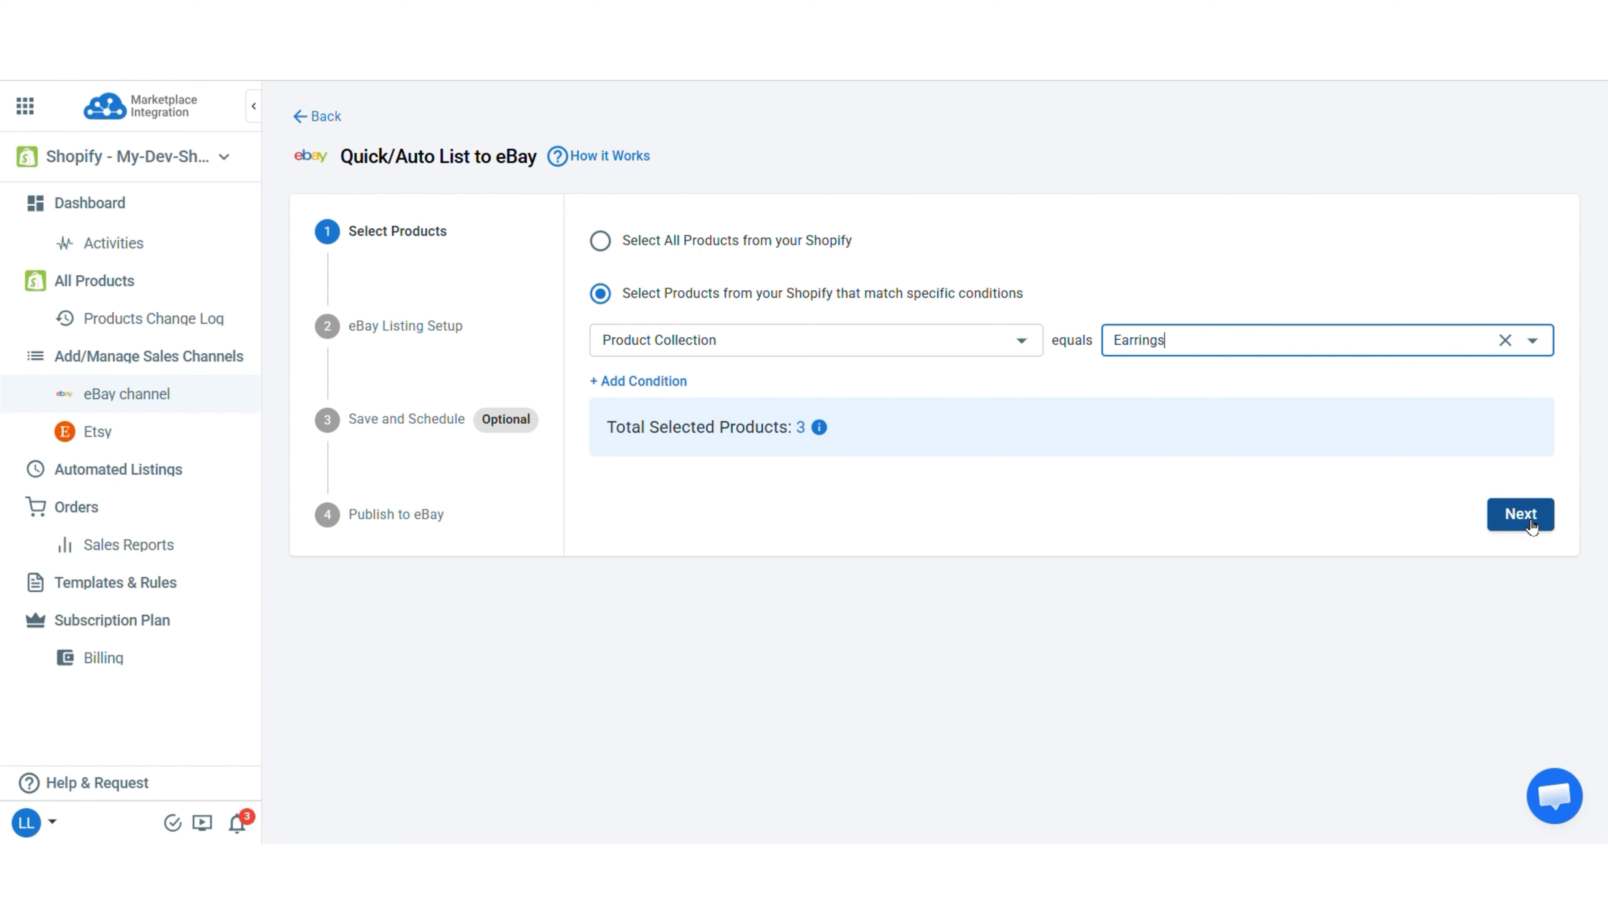
{"action": "left_click", "coordinate": [1522, 513]}
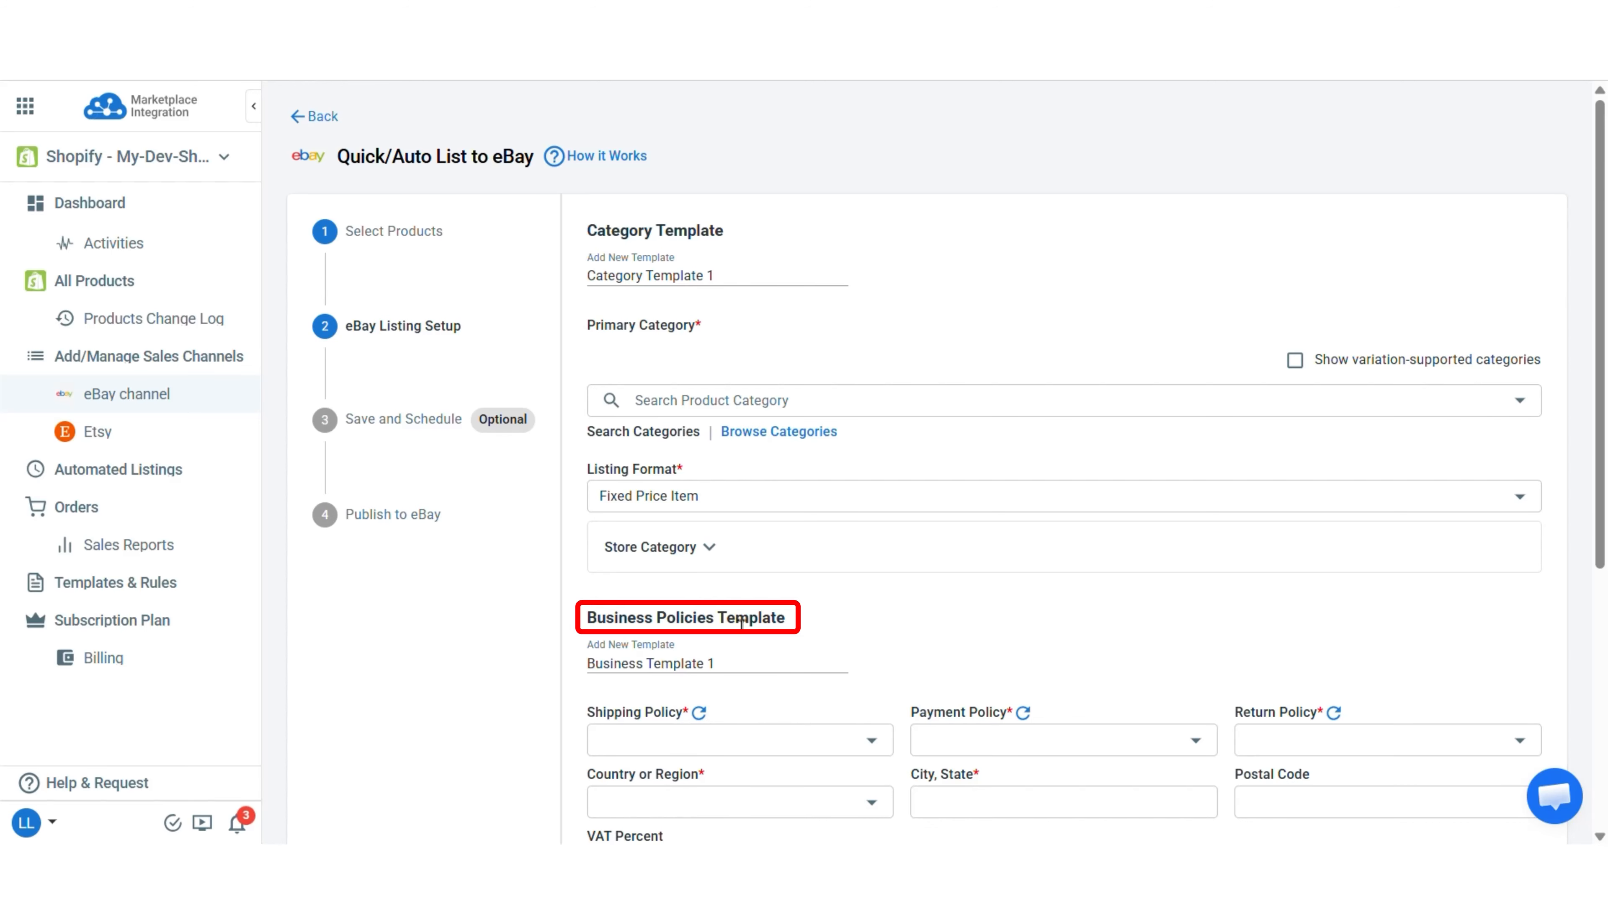
Name the new category template "Category Template - Earrings"
{"action": "scroll", "coordinate": [741, 624], "scroll_direction": "down", "scroll_amount": 6}
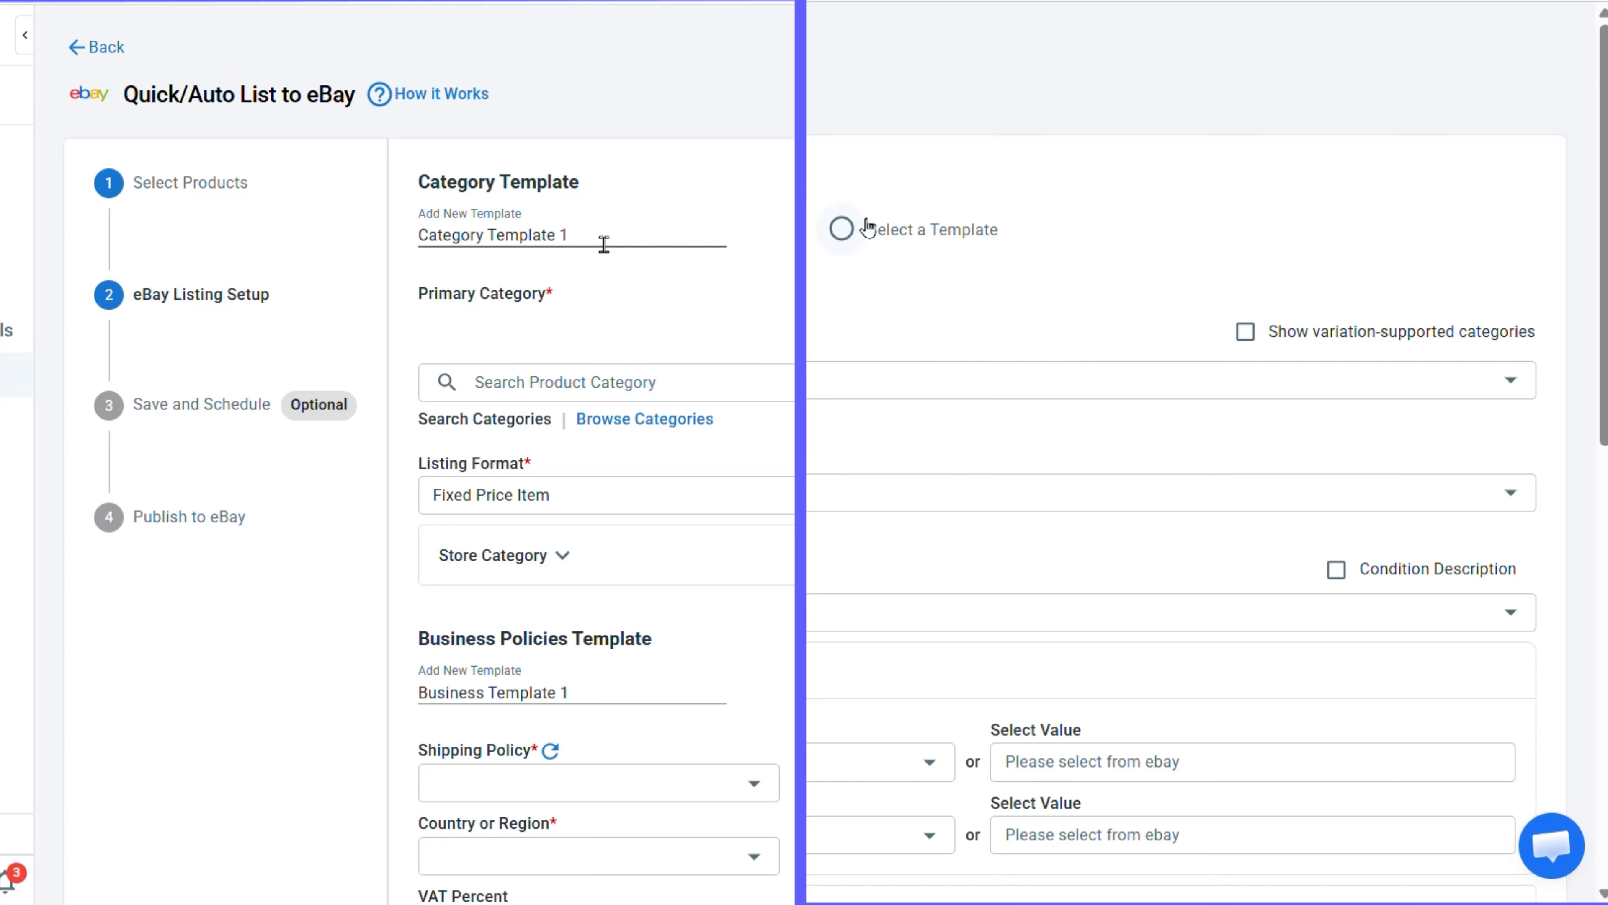
{"action": "left_click", "coordinate": [844, 228]}
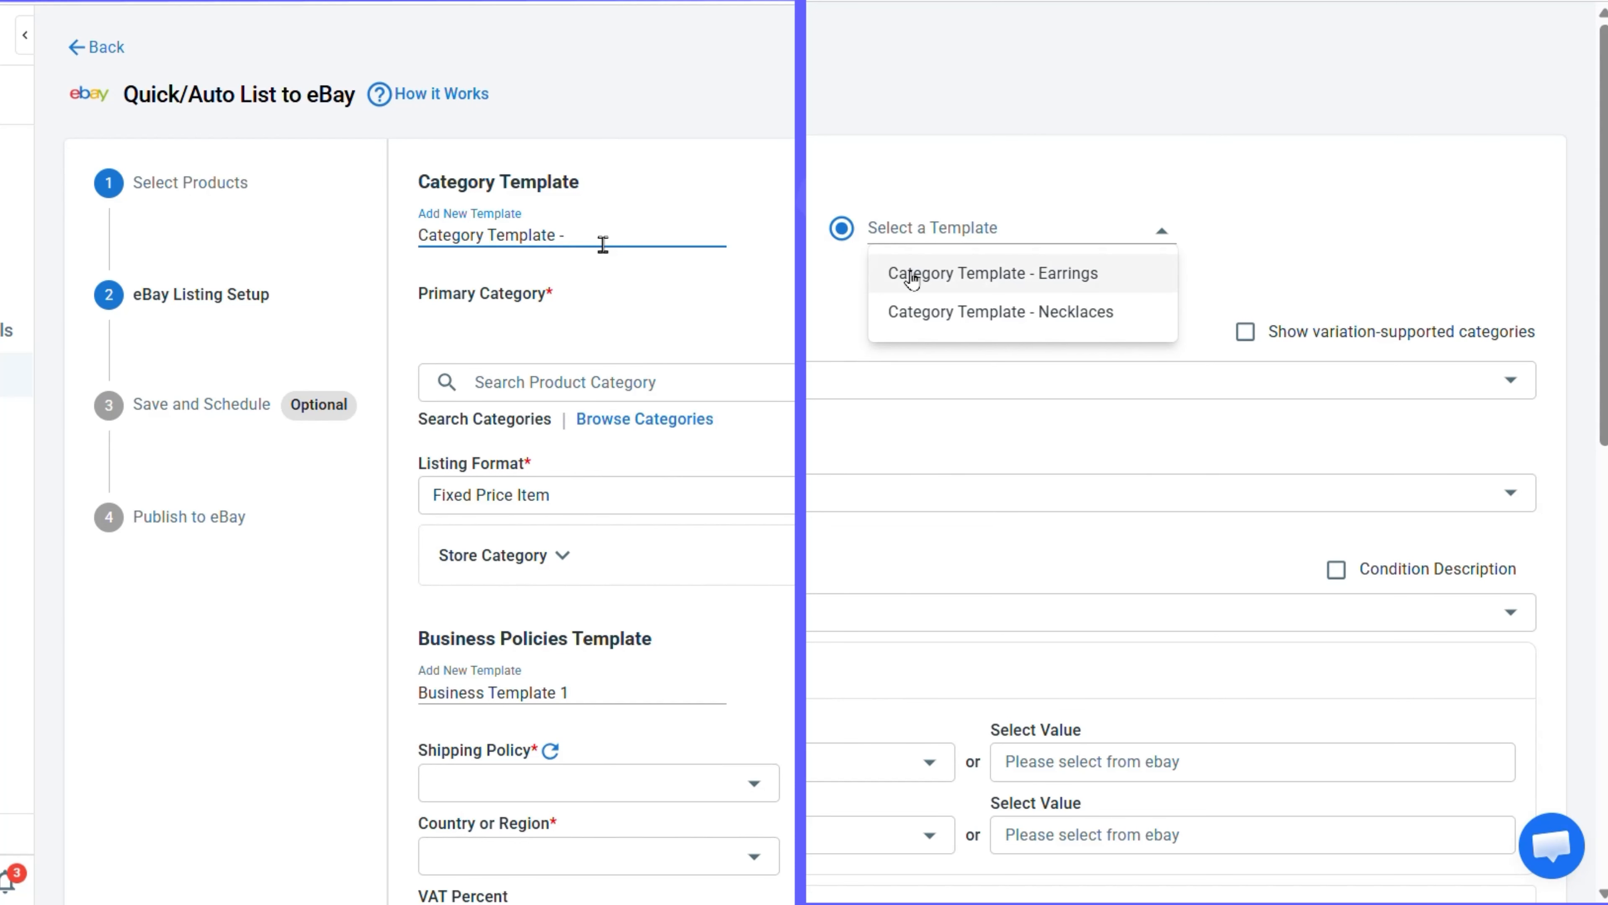
{"action": "type", "text": "Earr"}
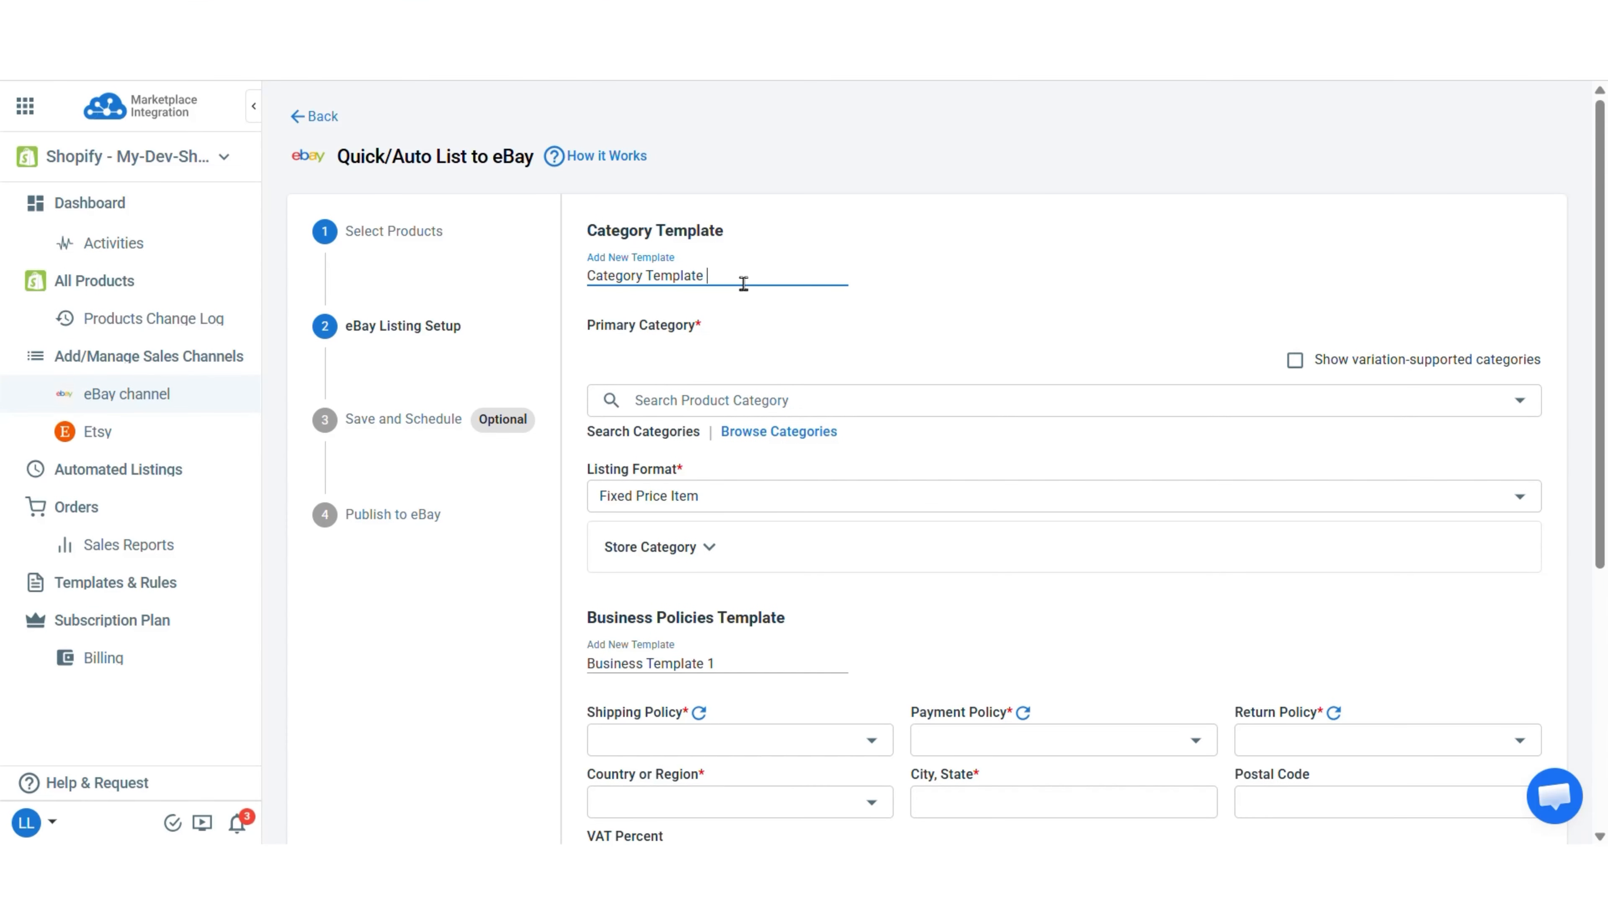
{"action": "type", "text": "-"}
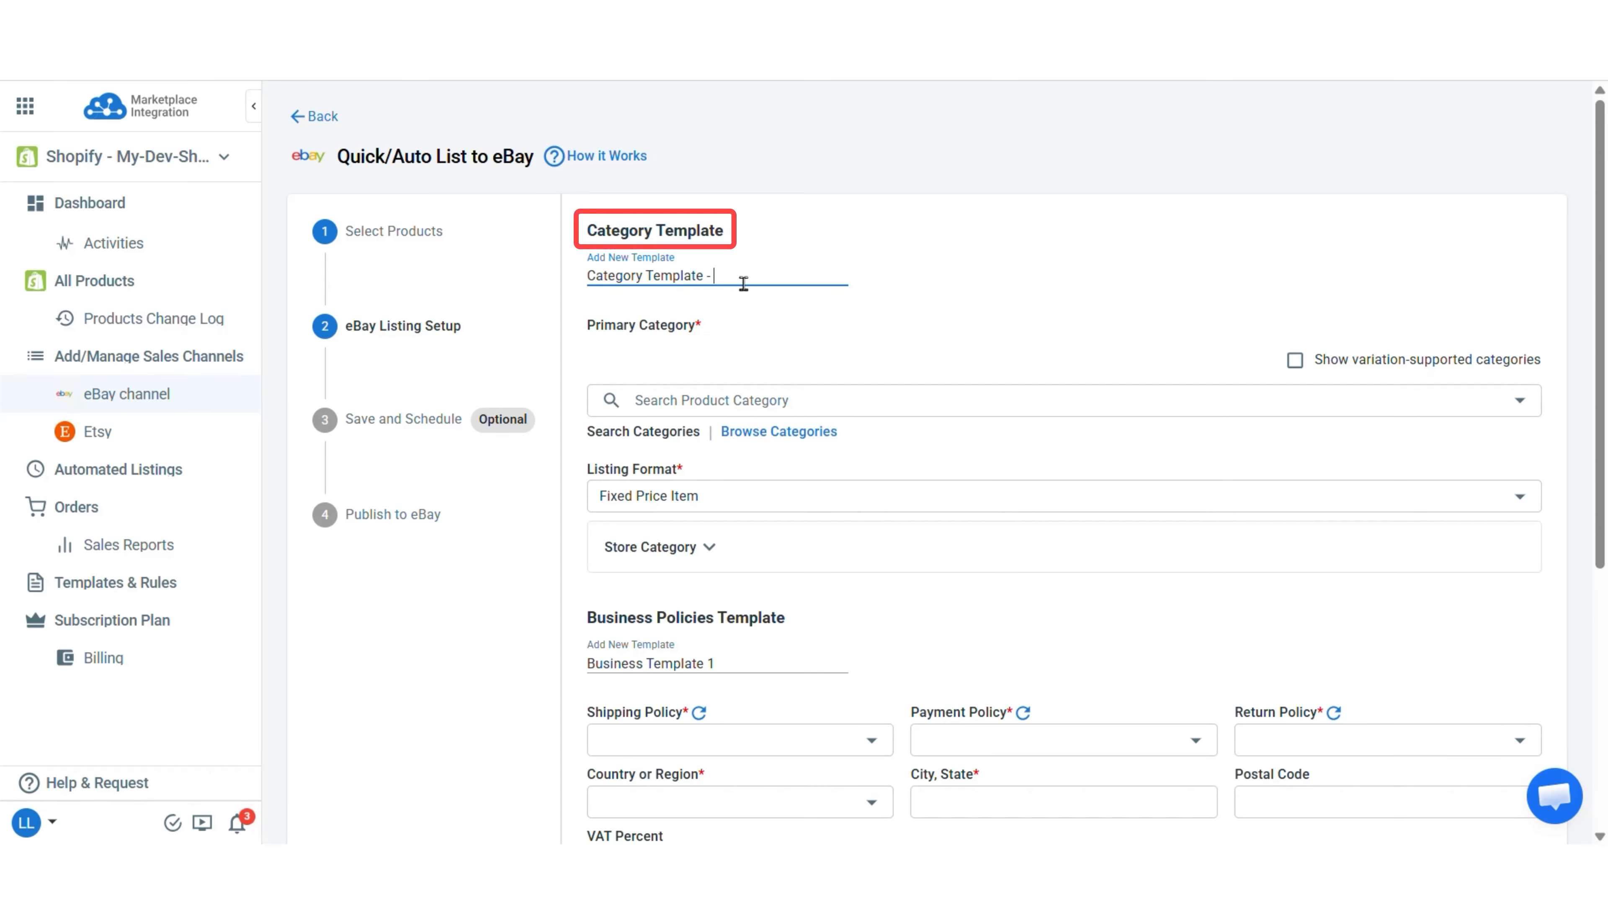
{"action": "type", "text": " Earrings"}
Set the primary category to Jewelry & Watches > Fashion Jewelry > Earrings and the condition to New with tags
{"action": "left_click", "coordinate": [736, 399]}
{"action": "type", "text": "elry > Earrings"}
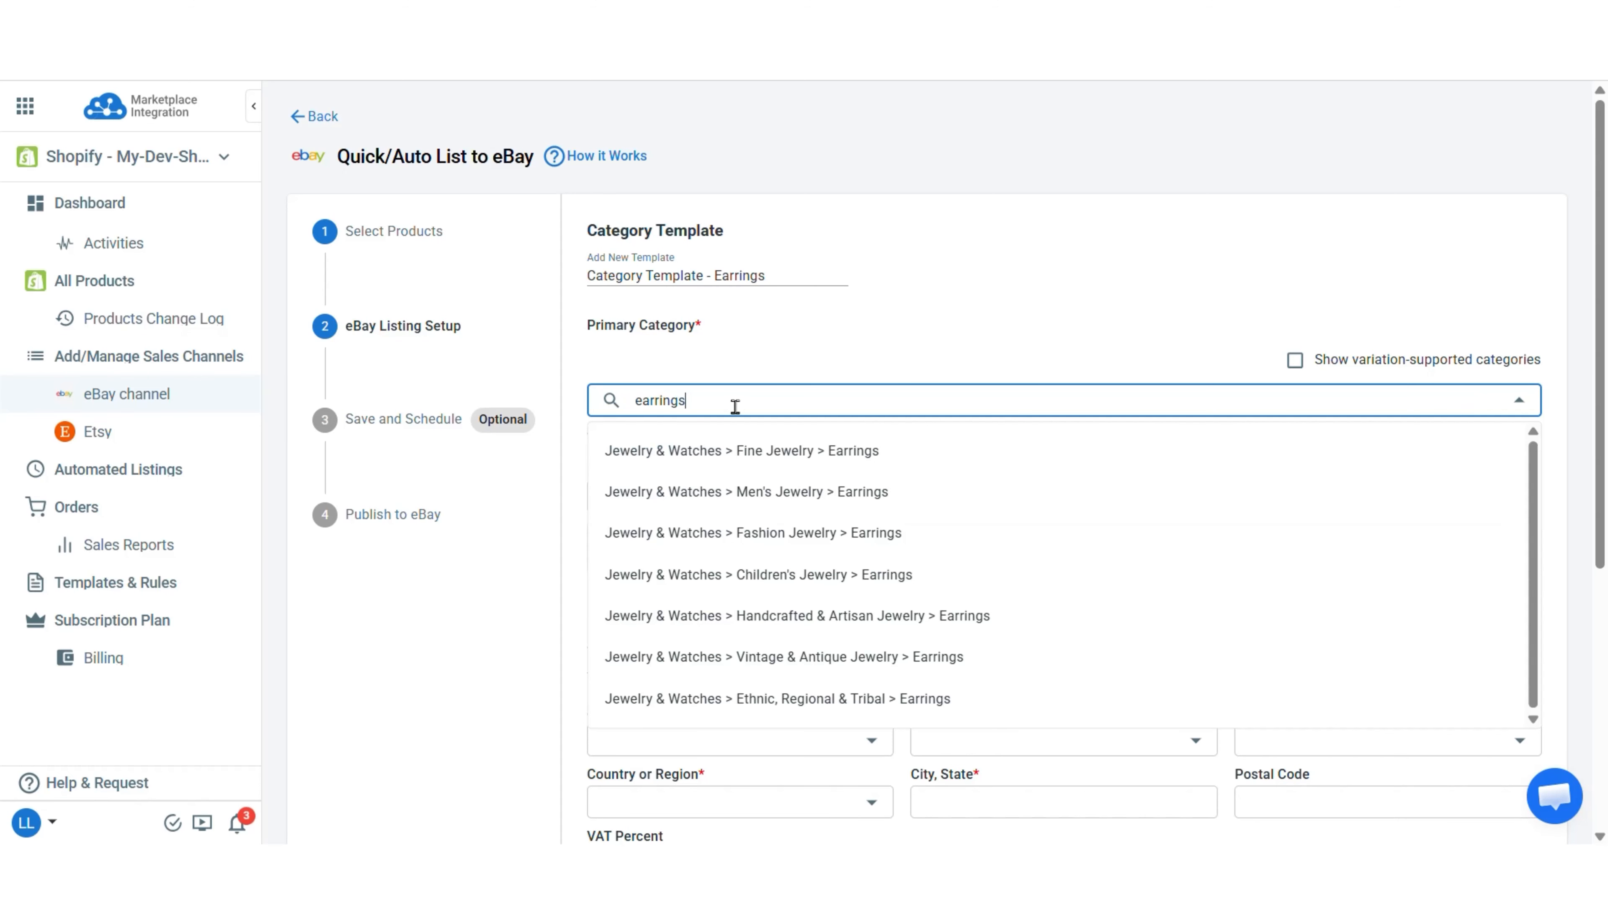
{"action": "left_click", "coordinate": [742, 535]}
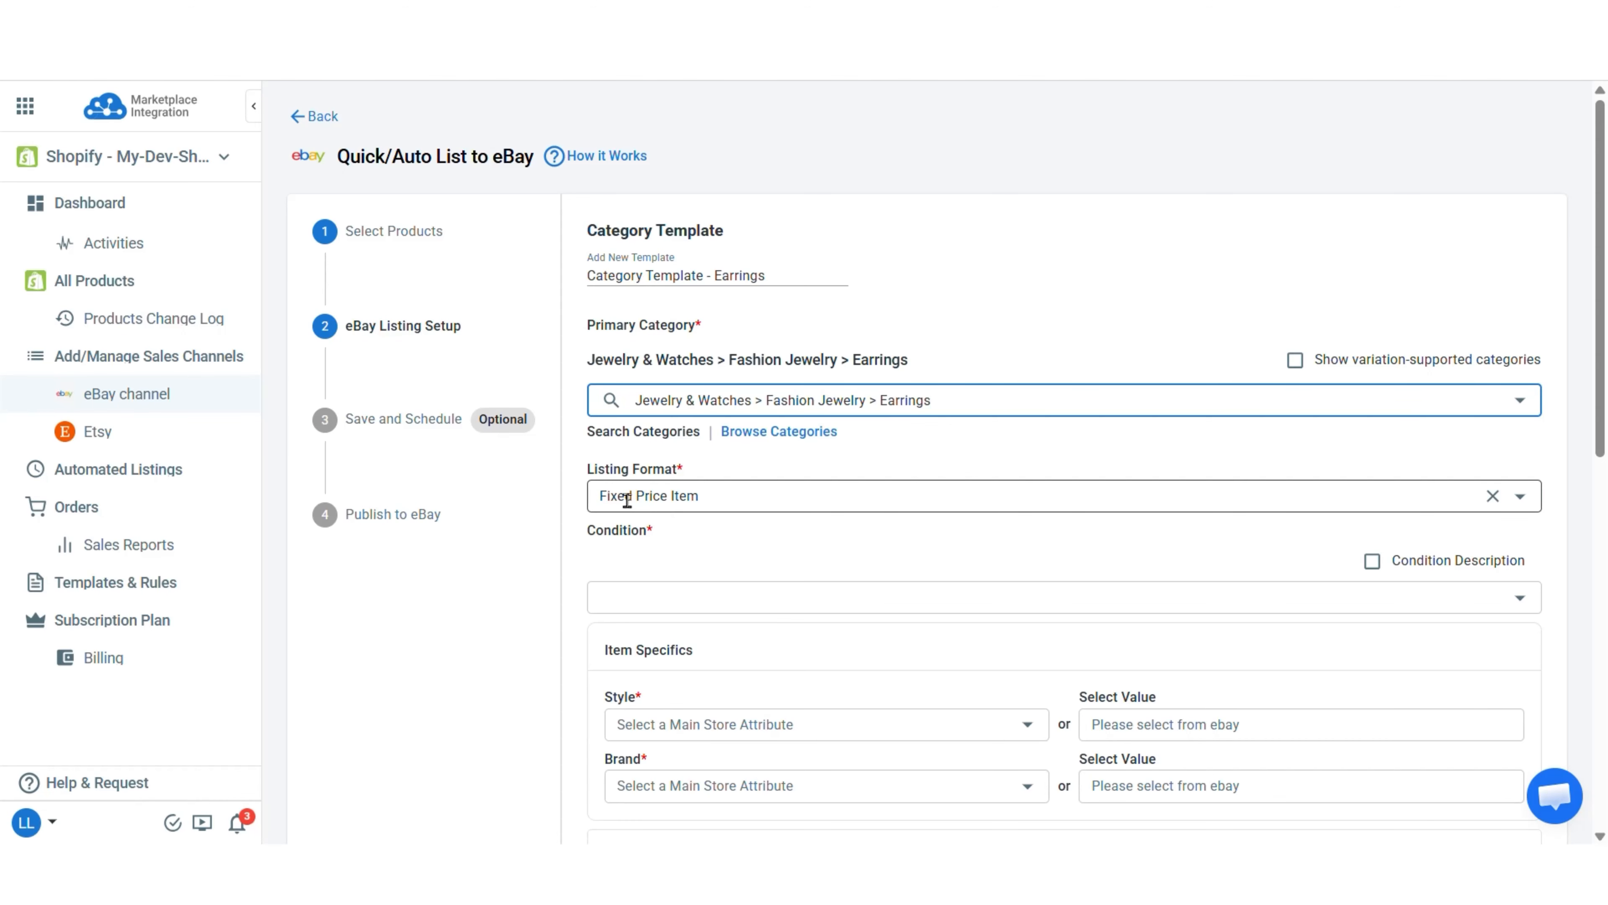
{"action": "left_click", "coordinate": [721, 598]}
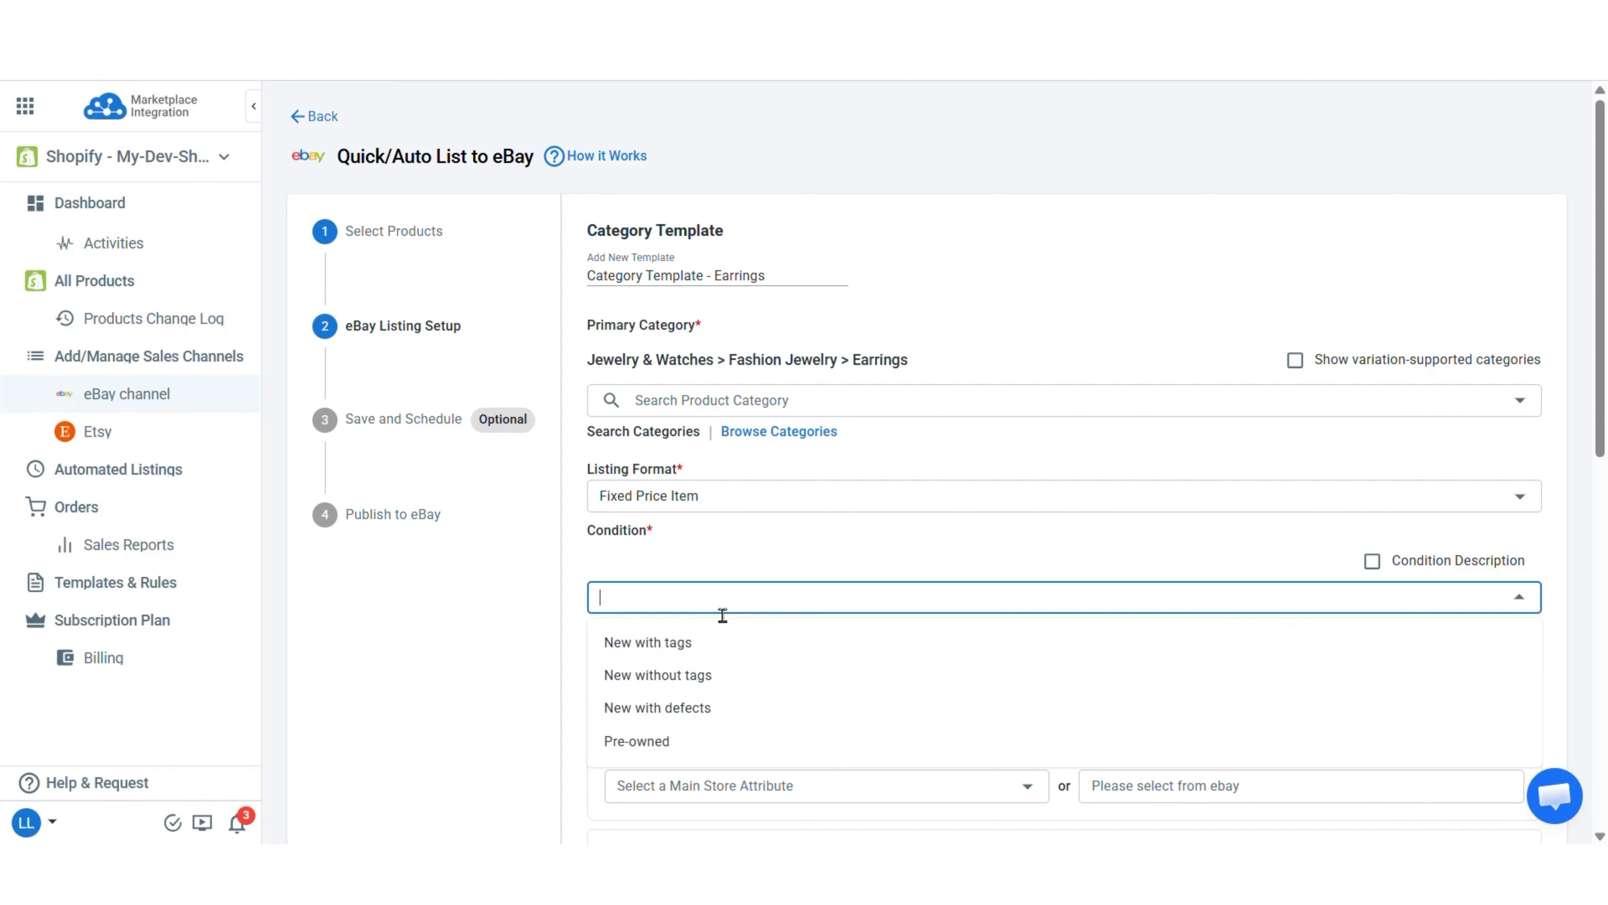
{"action": "left_click", "coordinate": [653, 650]}
{"action": "scroll", "coordinate": [657, 659], "scroll_direction": "down", "scroll_amount": 2}
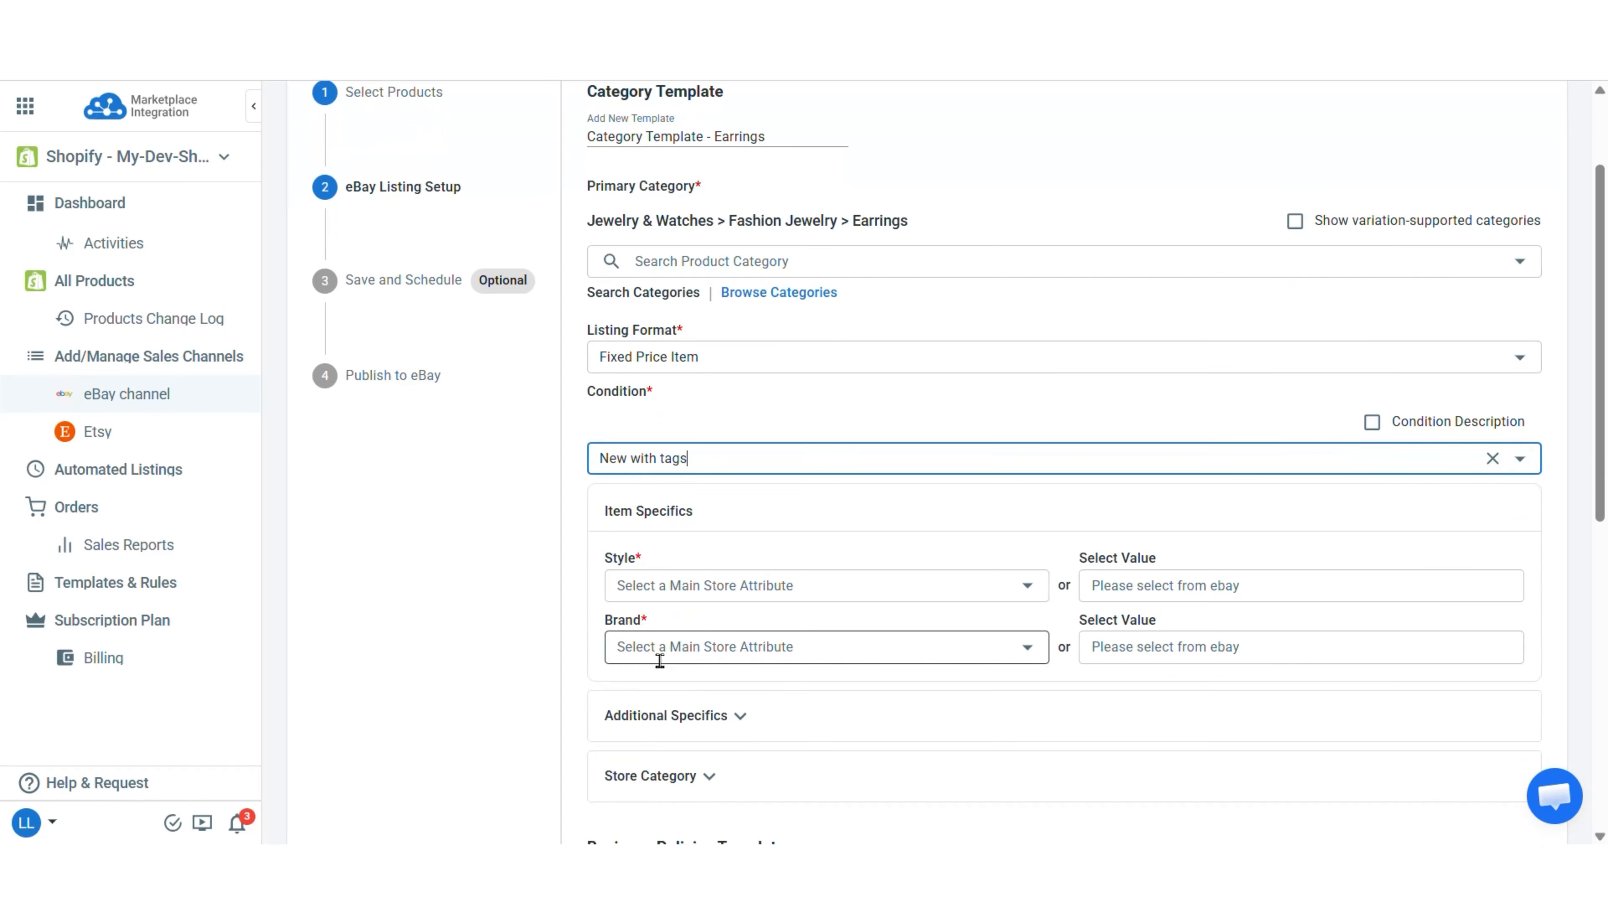
Map the required item specifics to main store attributes: Style to model and Brand to Vendor
{"action": "left_click", "coordinate": [778, 586]}
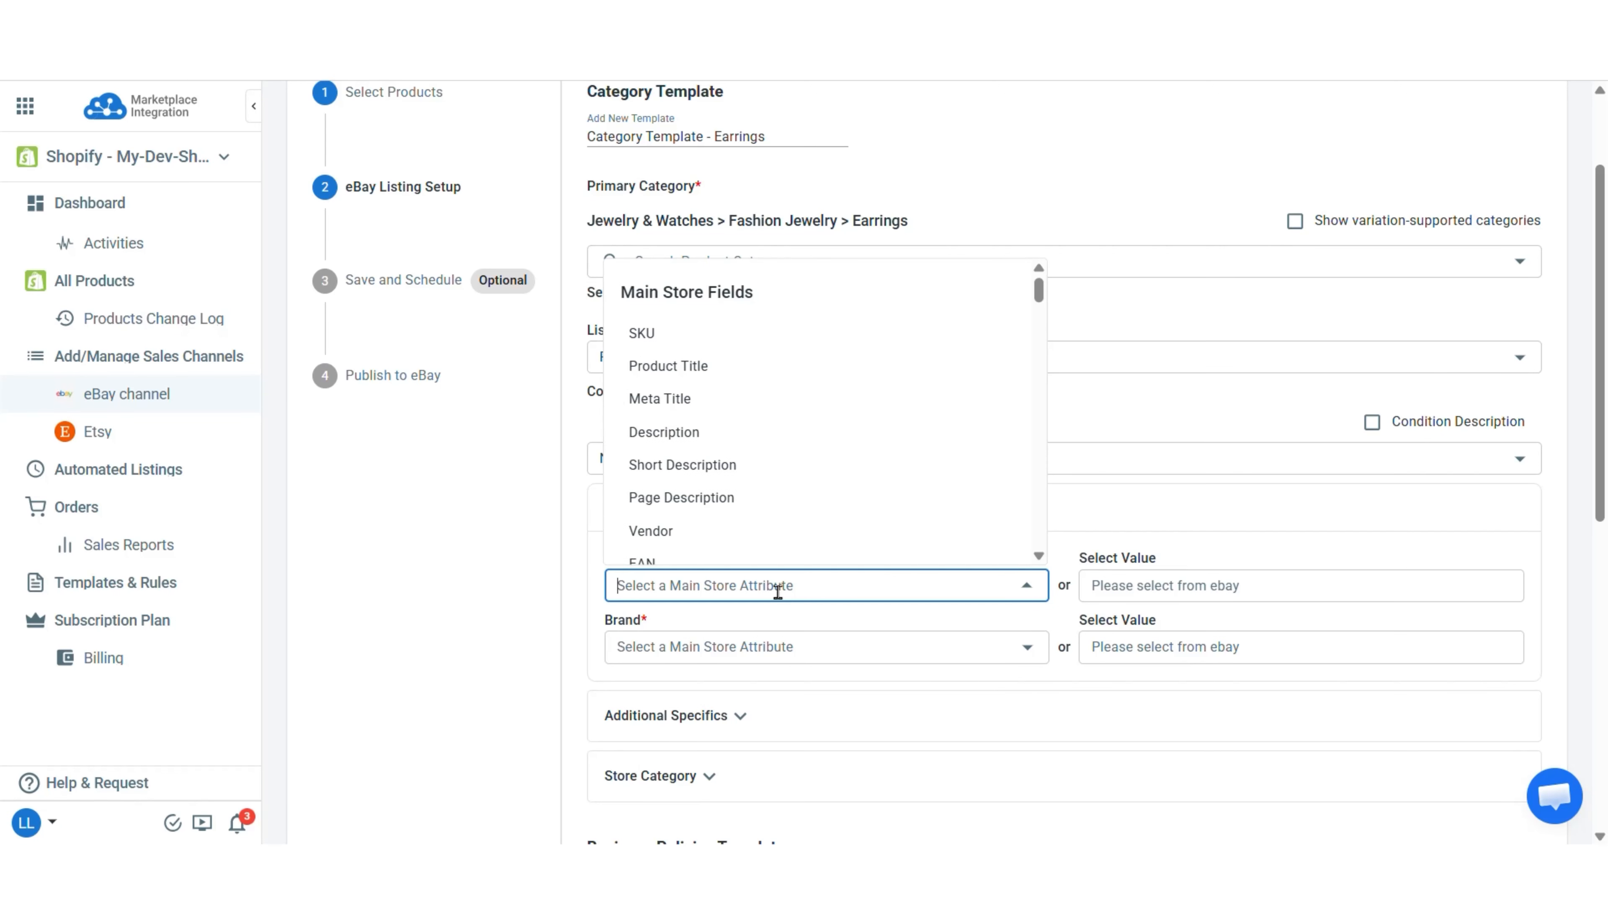
{"action": "type", "text": "mo"}
{"action": "left_click", "coordinate": [657, 782]}
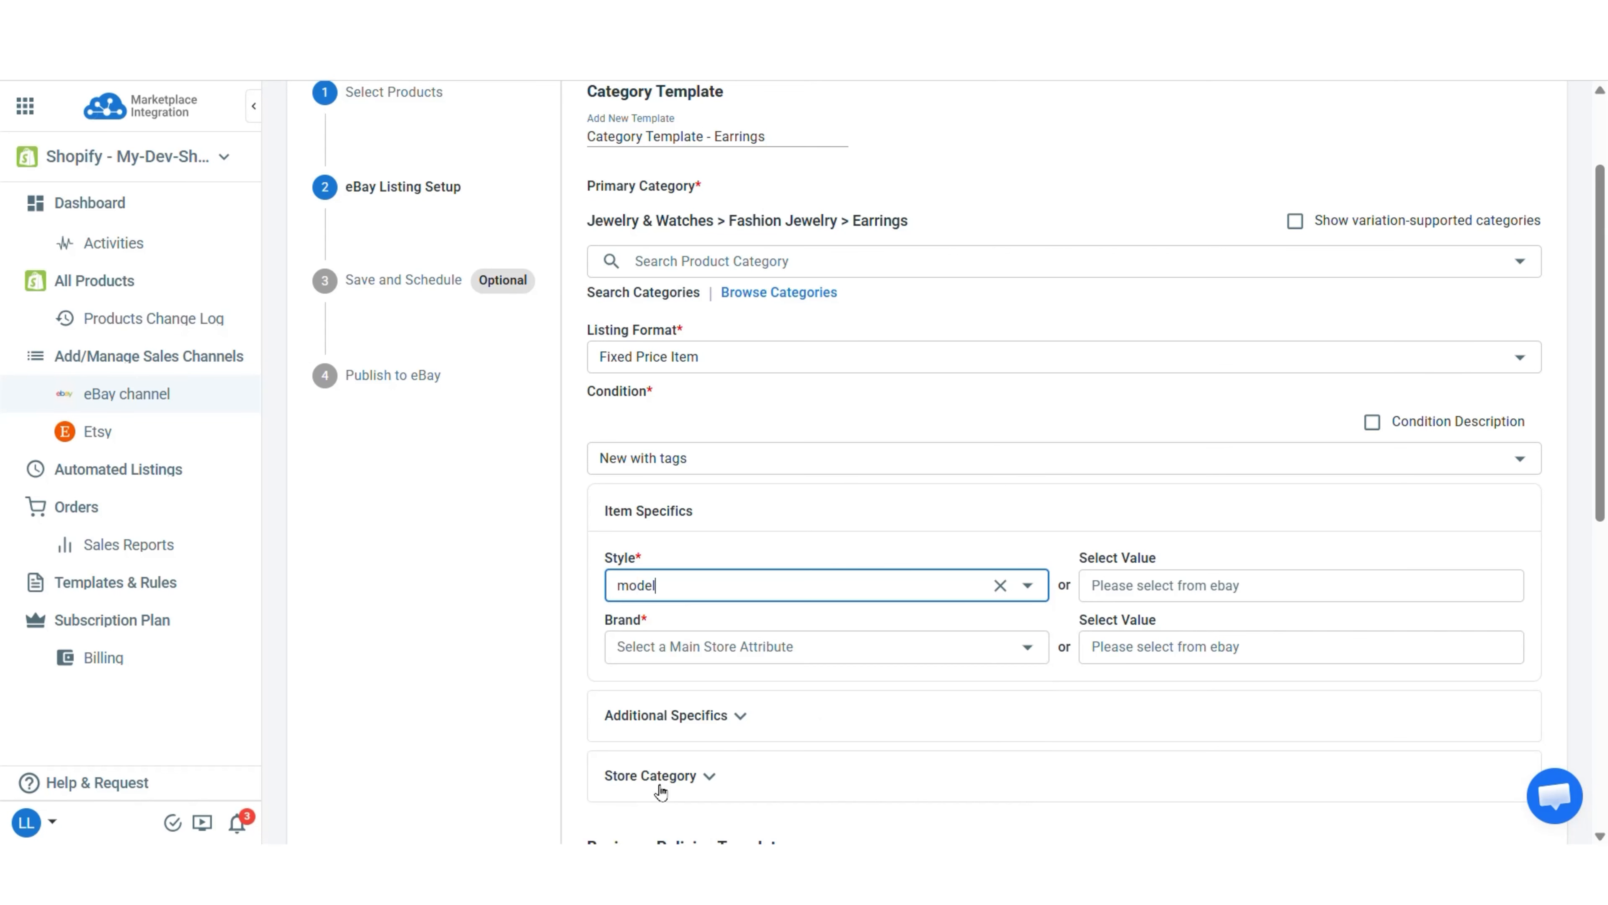
{"action": "scroll", "coordinate": [660, 792], "scroll_direction": "down", "scroll_amount": 1}
{"action": "left_click", "coordinate": [721, 570]}
{"action": "left_click", "coordinate": [690, 505]}
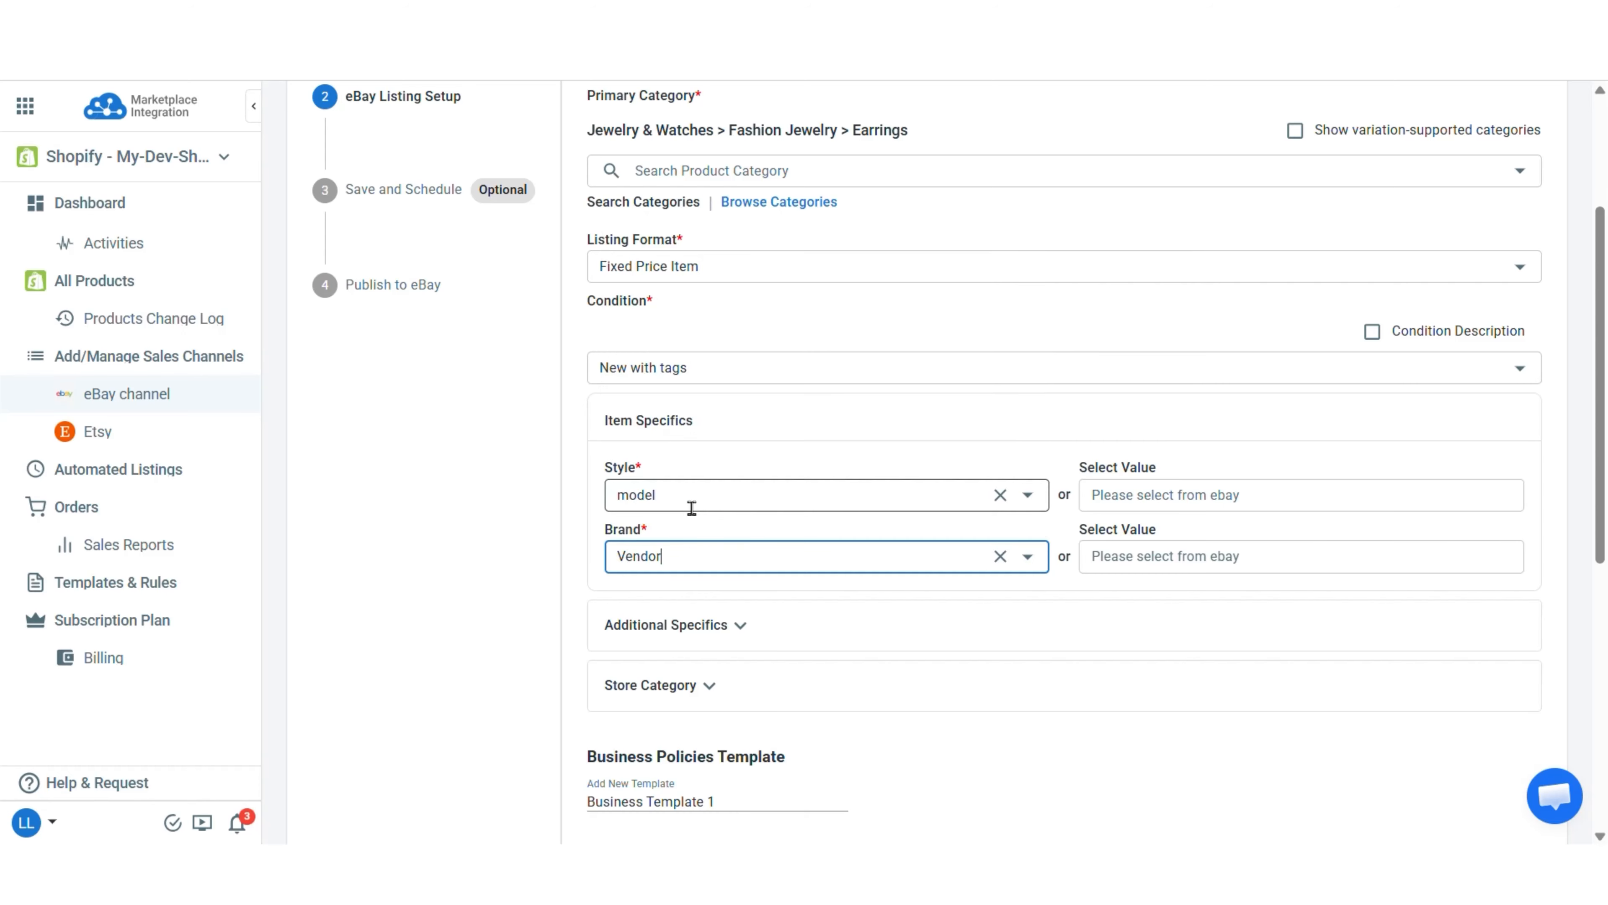
Assign the Standard Domestic Shipping, Standard Buy It Now Payment and 30-Day Domestic Returns Accepted policies in the business policies template
{"action": "scroll", "coordinate": [691, 507], "scroll_direction": "down", "scroll_amount": 6}
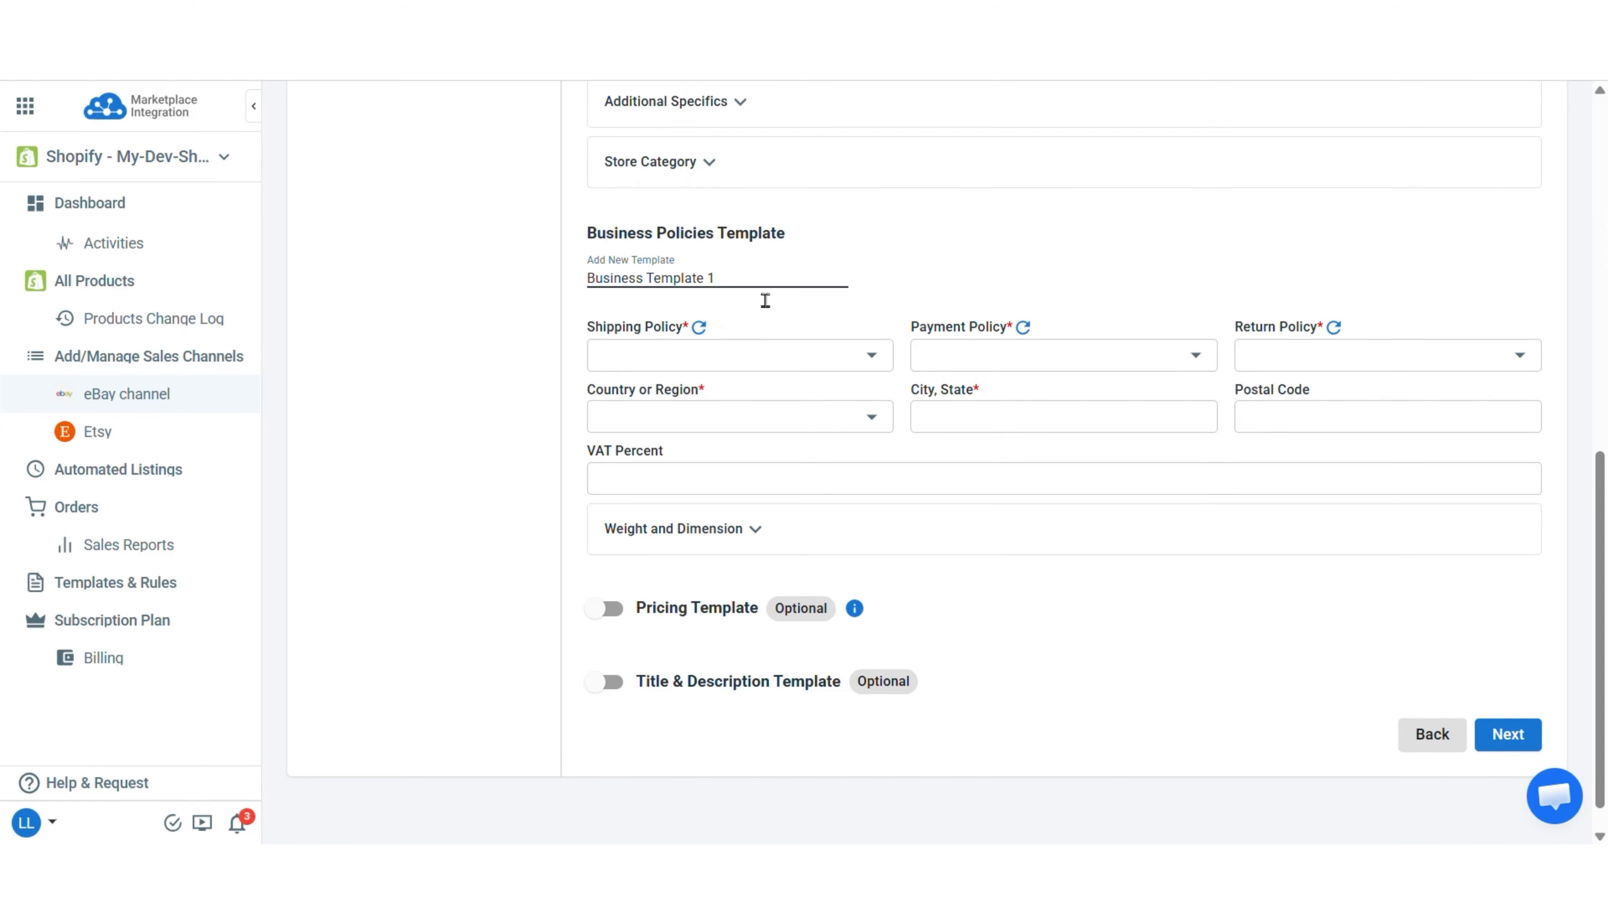
{"action": "left_click", "coordinate": [782, 366]}
{"action": "left_click", "coordinate": [747, 400]}
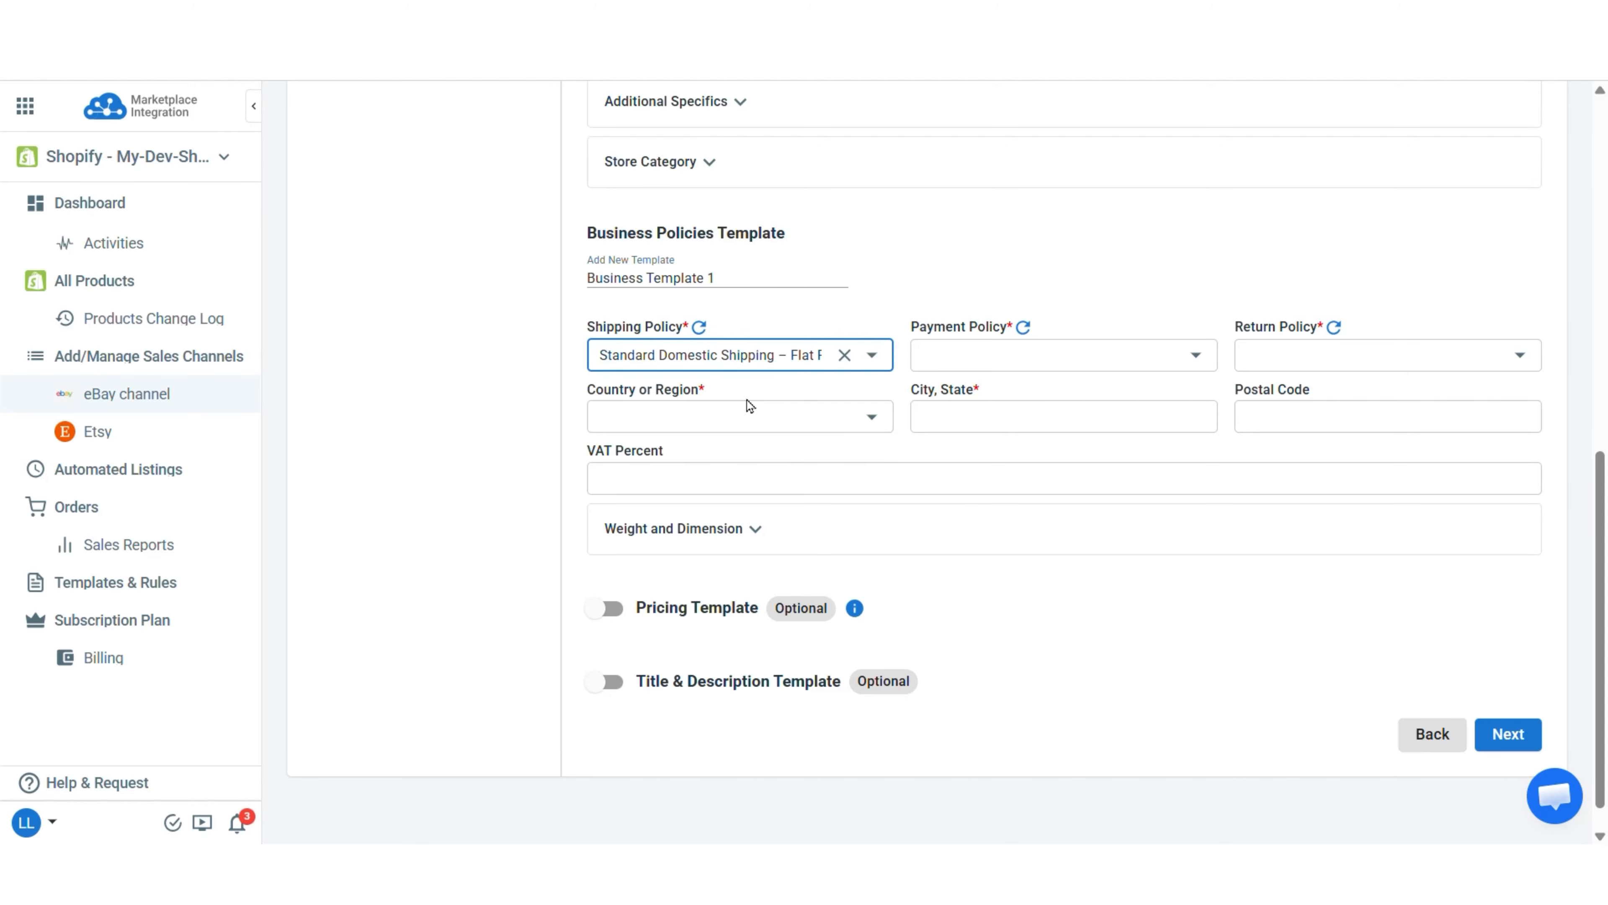
{"action": "left_click", "coordinate": [960, 369]}
{"action": "left_click", "coordinate": [980, 401]}
{"action": "left_click", "coordinate": [1294, 358]}
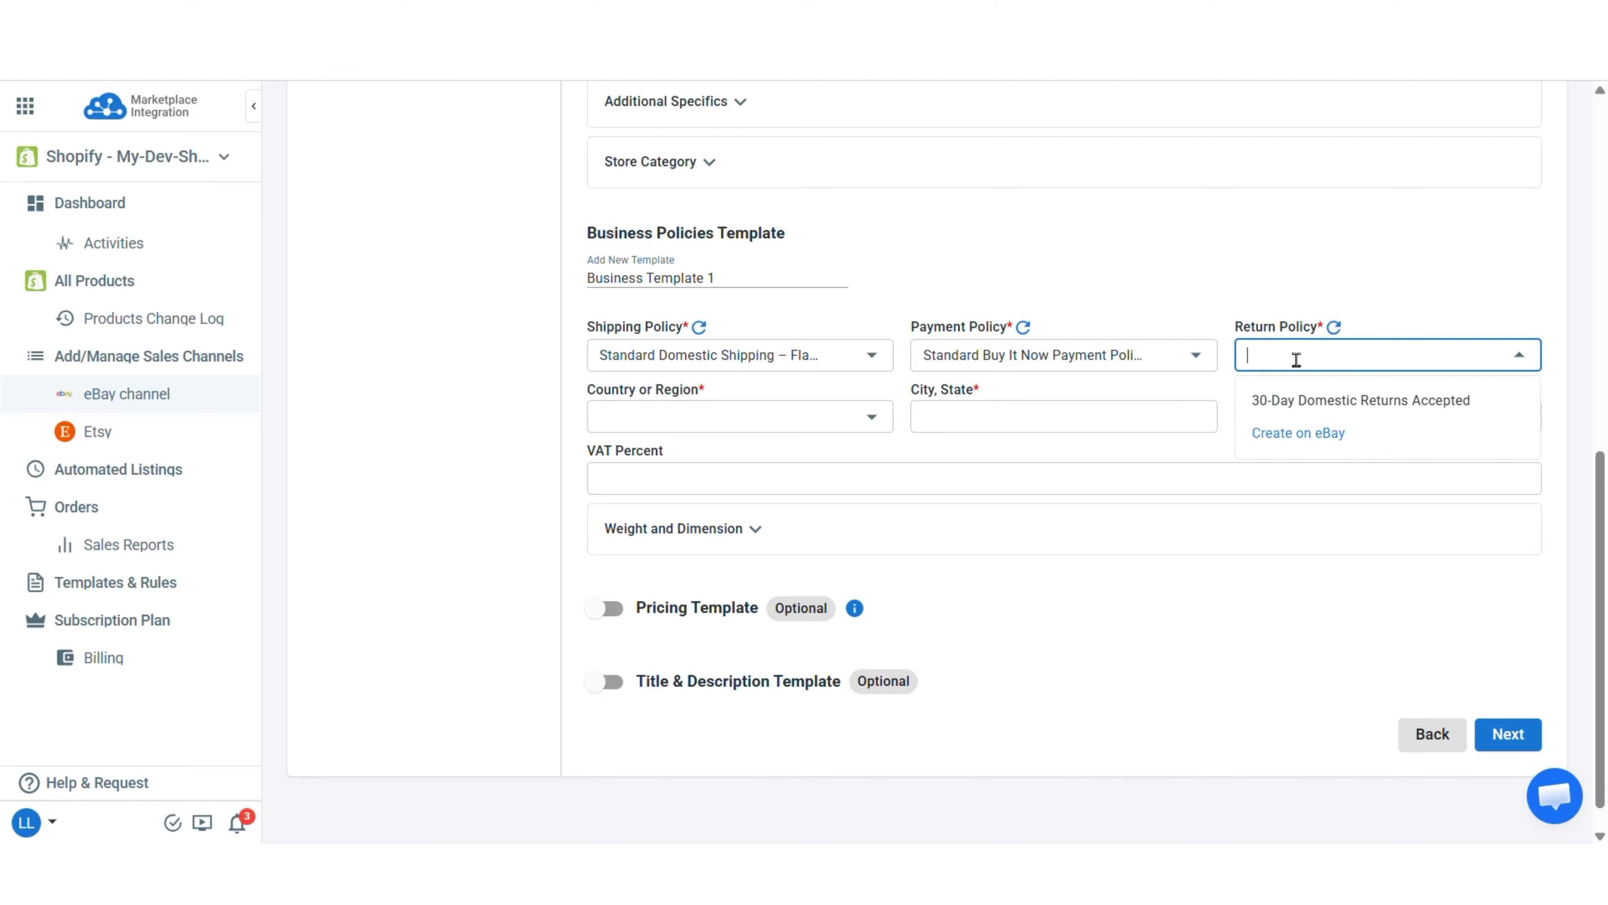
{"action": "left_click", "coordinate": [1311, 404]}
Set the item location to United States, Texas, enter its postal code, and continue to Save and Schedule
{"action": "left_click", "coordinate": [812, 417]}
{"action": "type", "text": "uni"}
{"action": "left_click", "coordinate": [687, 592]}
{"action": "left_click", "coordinate": [987, 433]}
{"action": "type", "text": "Texas"}
{"action": "left_click", "coordinate": [1342, 436]}
{"action": "type", "text": "73301"}
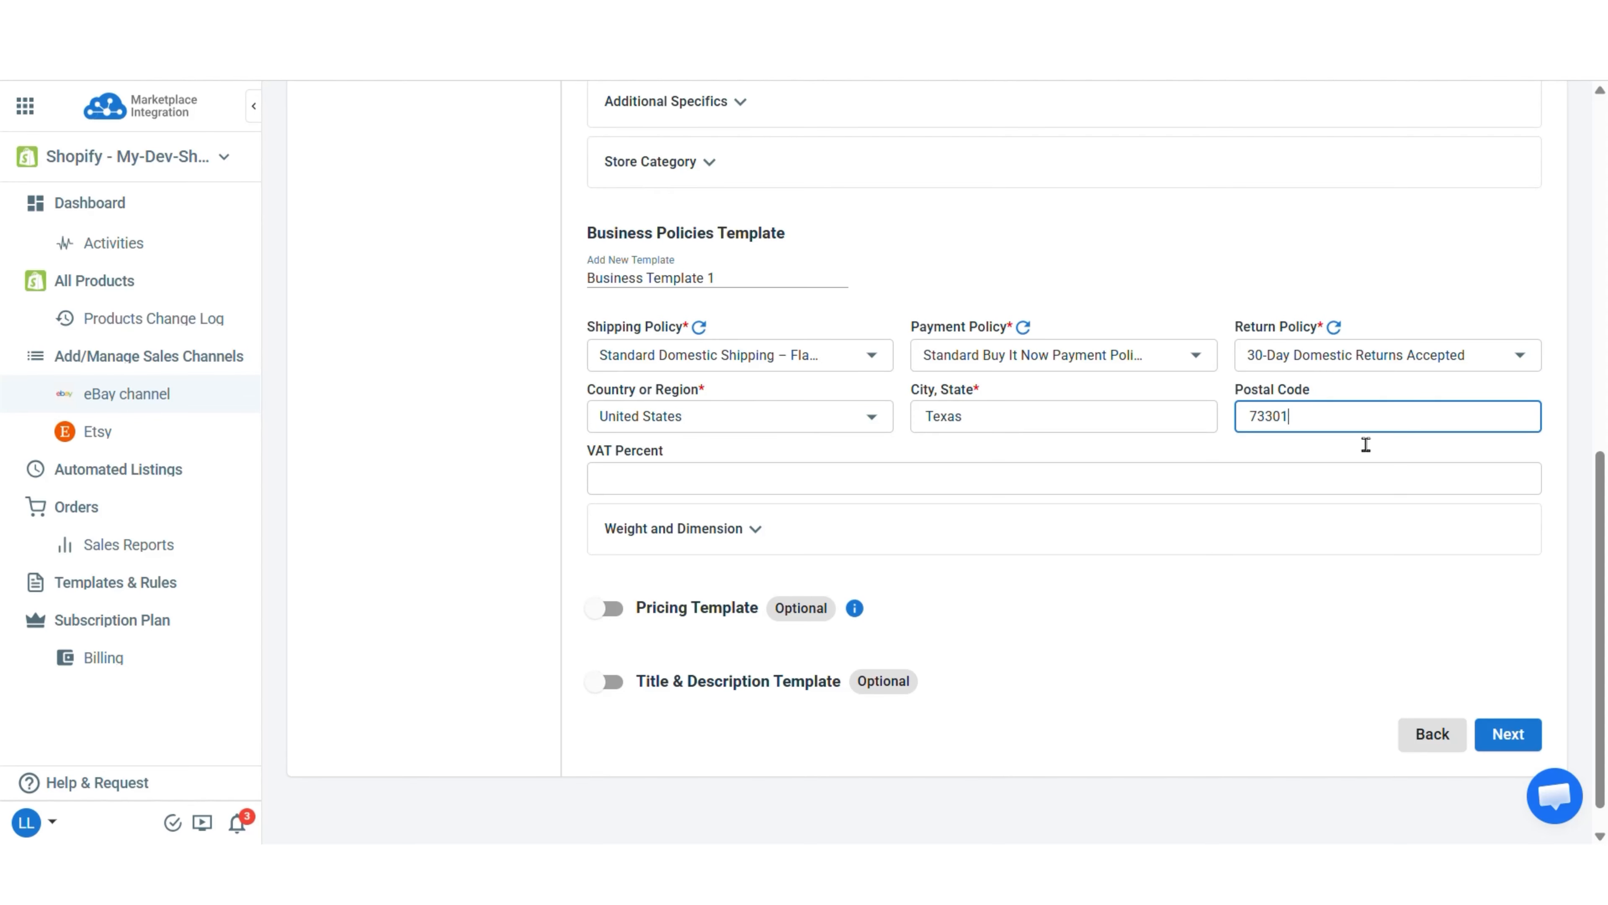
{"action": "left_click", "coordinate": [1242, 618]}
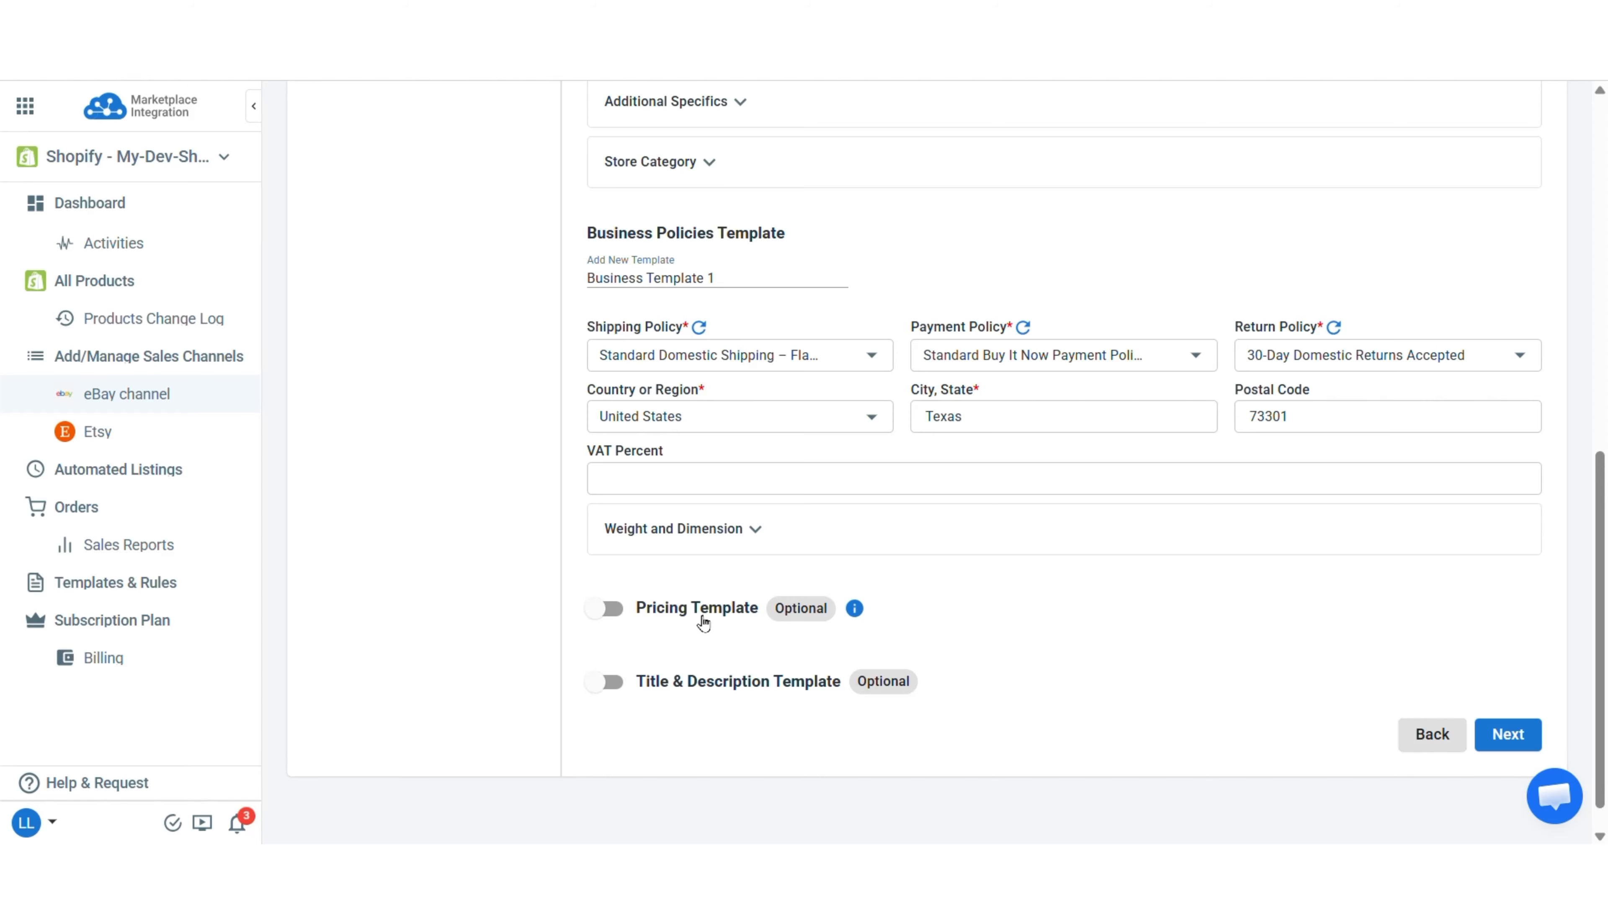
{"action": "scroll", "coordinate": [703, 624], "scroll_direction": "down", "scroll_amount": 1}
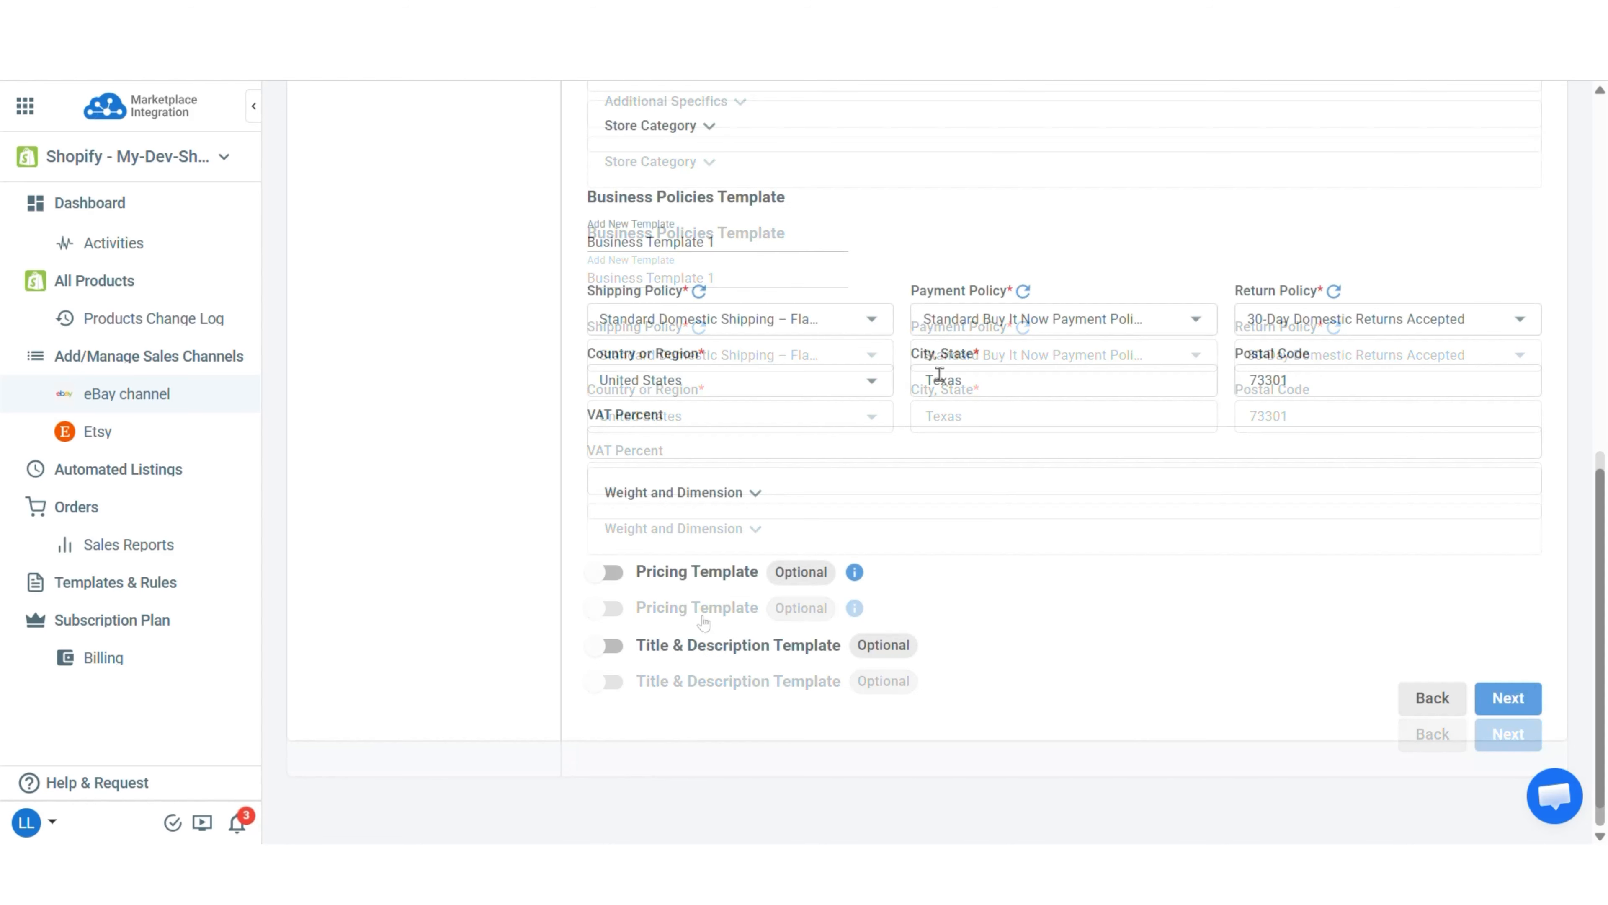
{"action": "left_click", "coordinate": [1512, 698]}
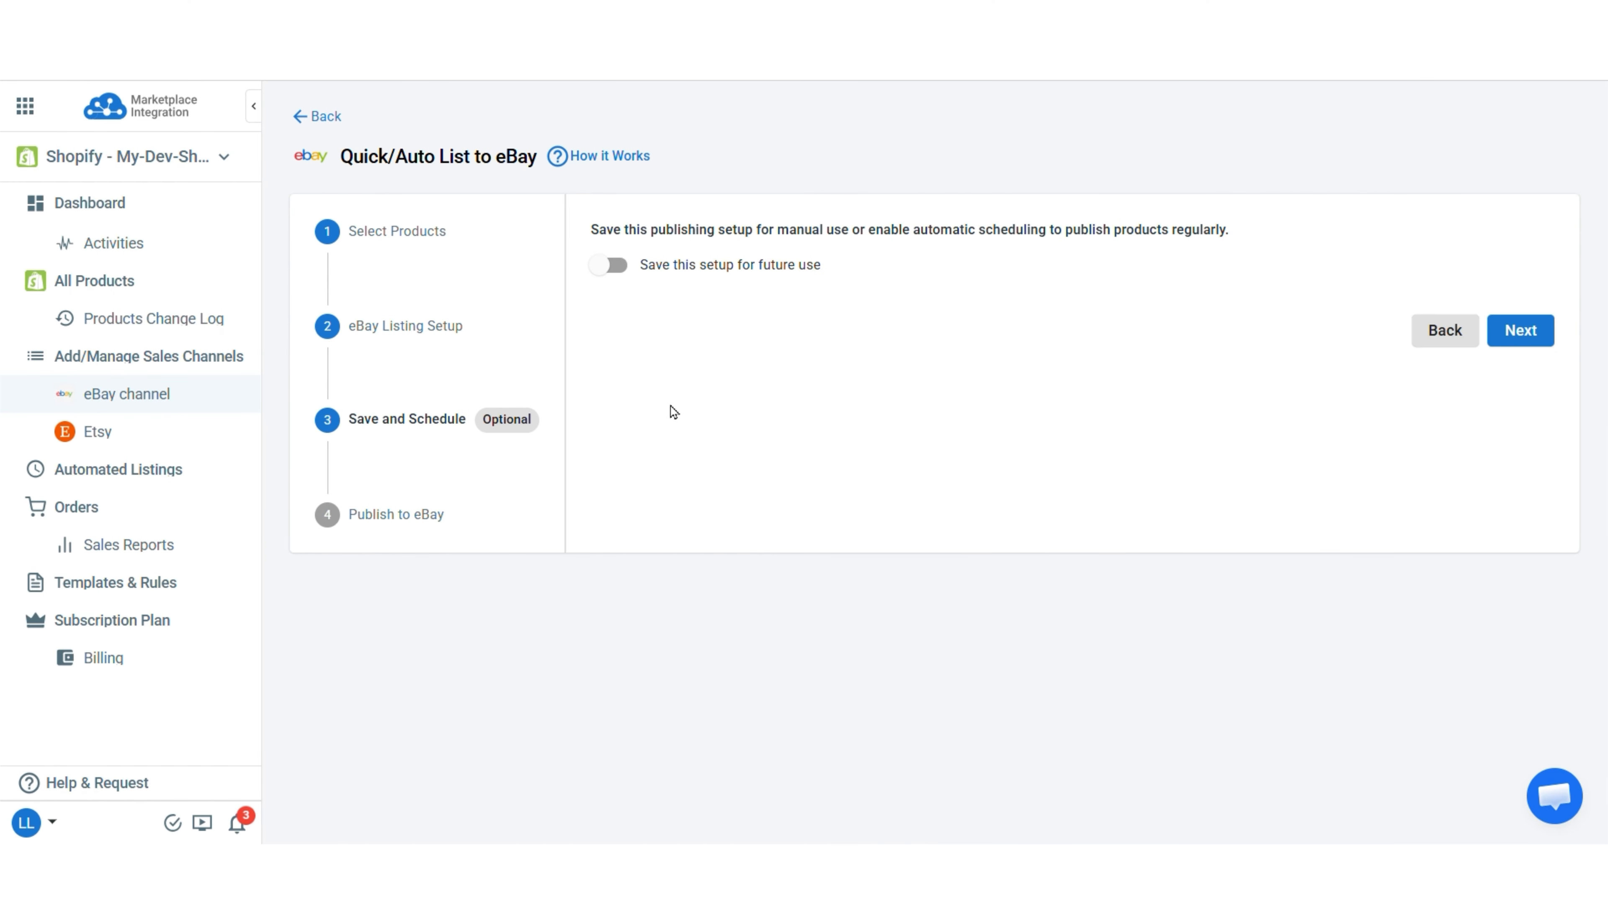
Save this setup for future use with automatic publishing at a Daily update frequency, and continue to the publishing stage
{"action": "left_click", "coordinate": [609, 264]}
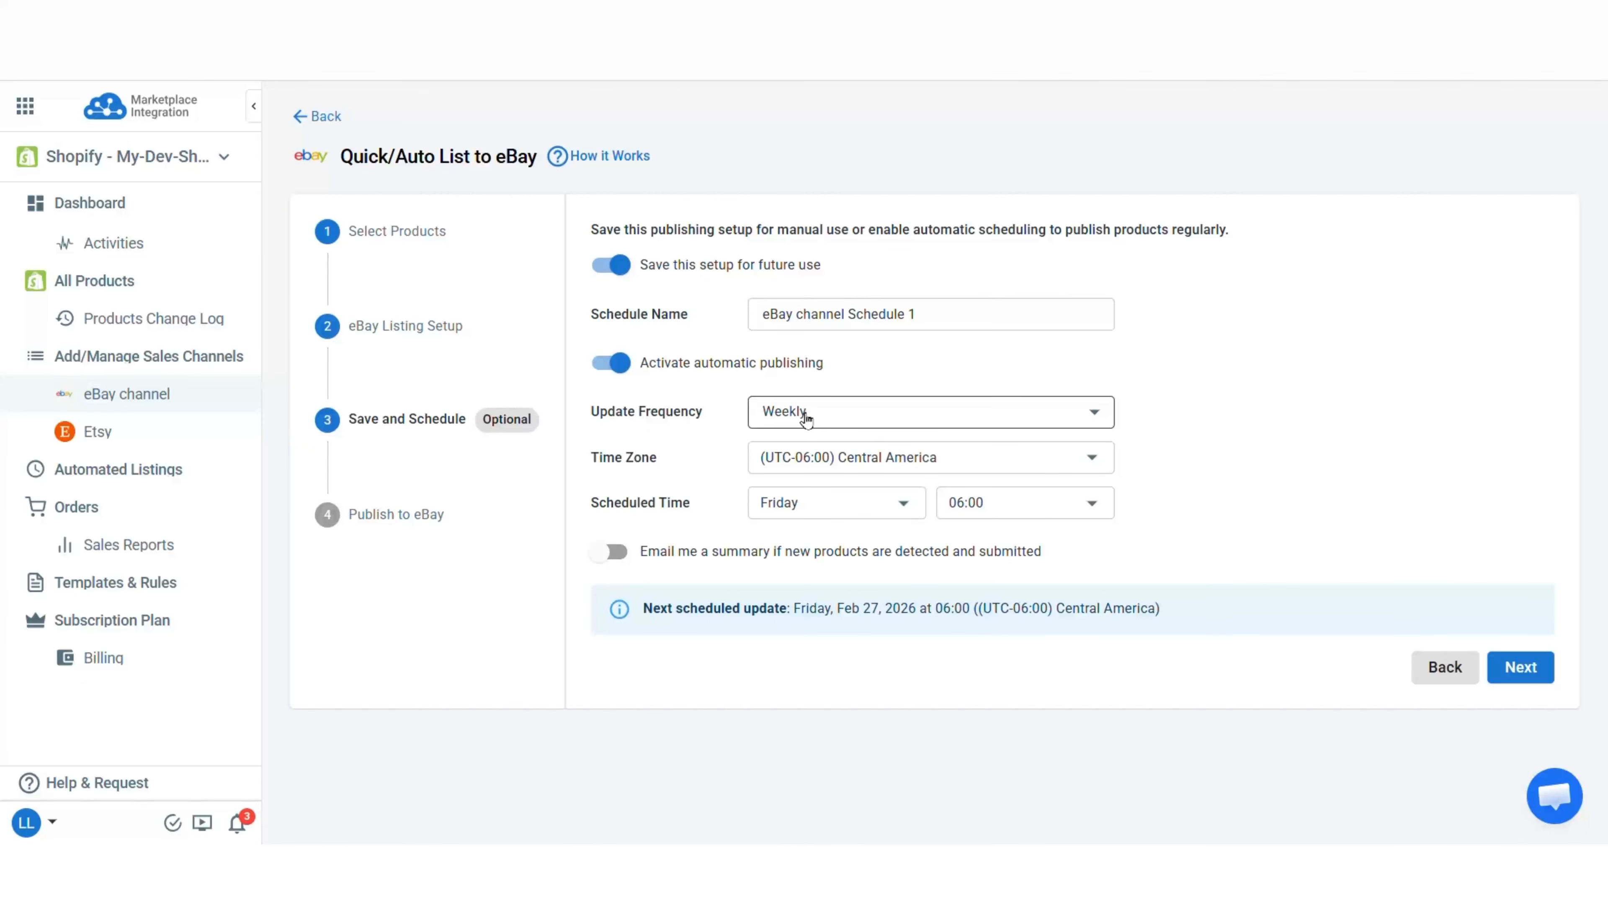
{"action": "left_click", "coordinate": [807, 413]}
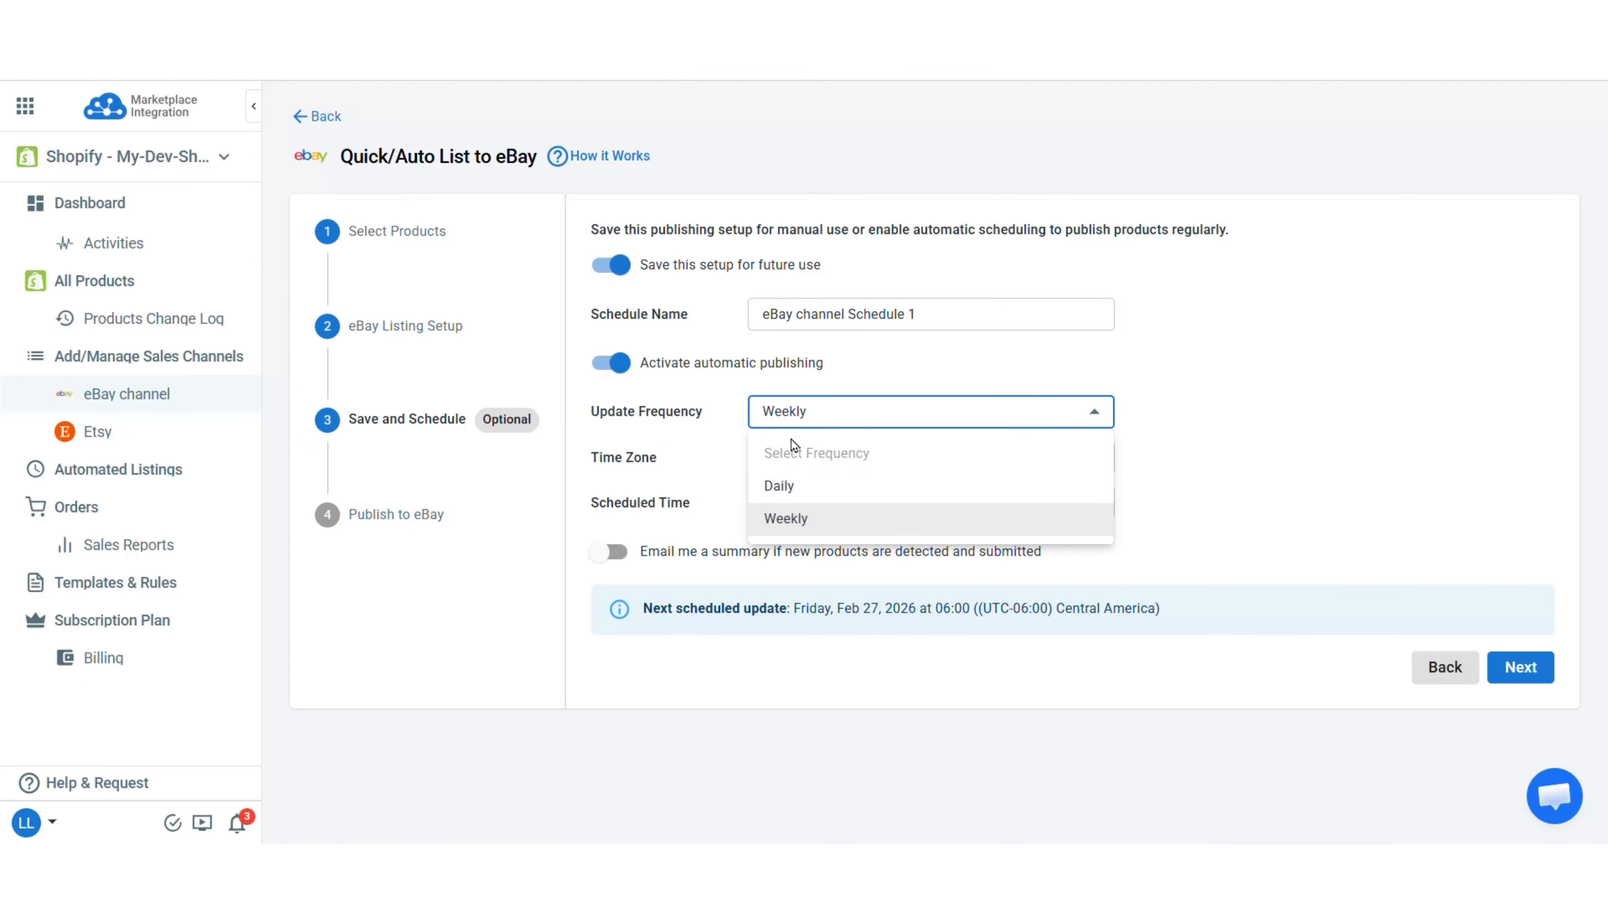
{"action": "left_click", "coordinate": [792, 485]}
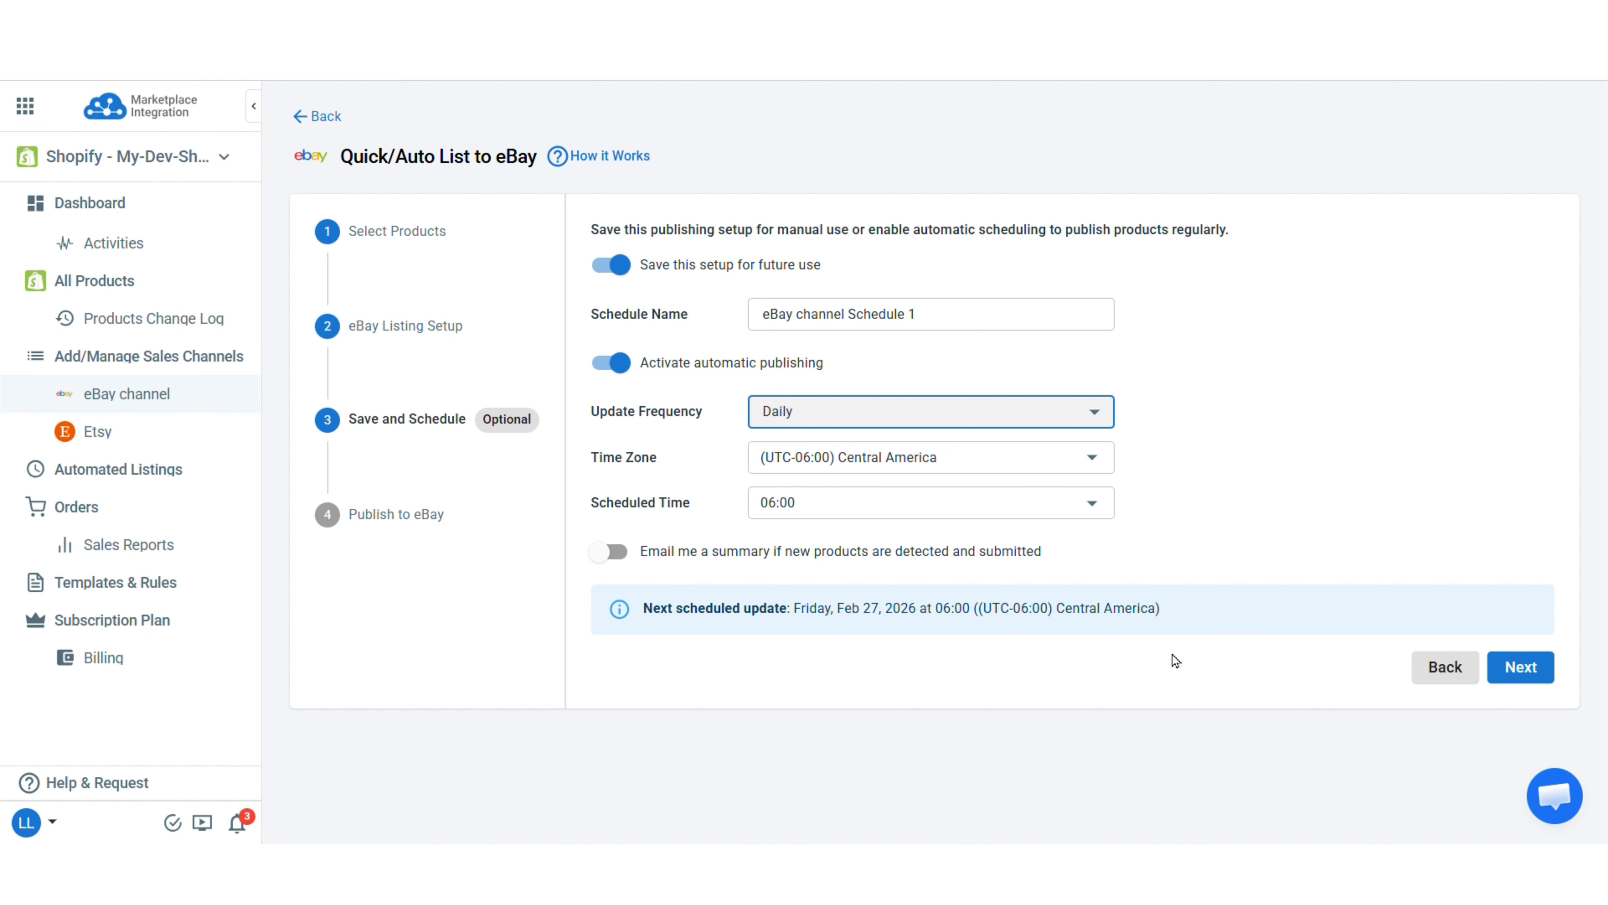
{"action": "left_click", "coordinate": [1522, 678]}
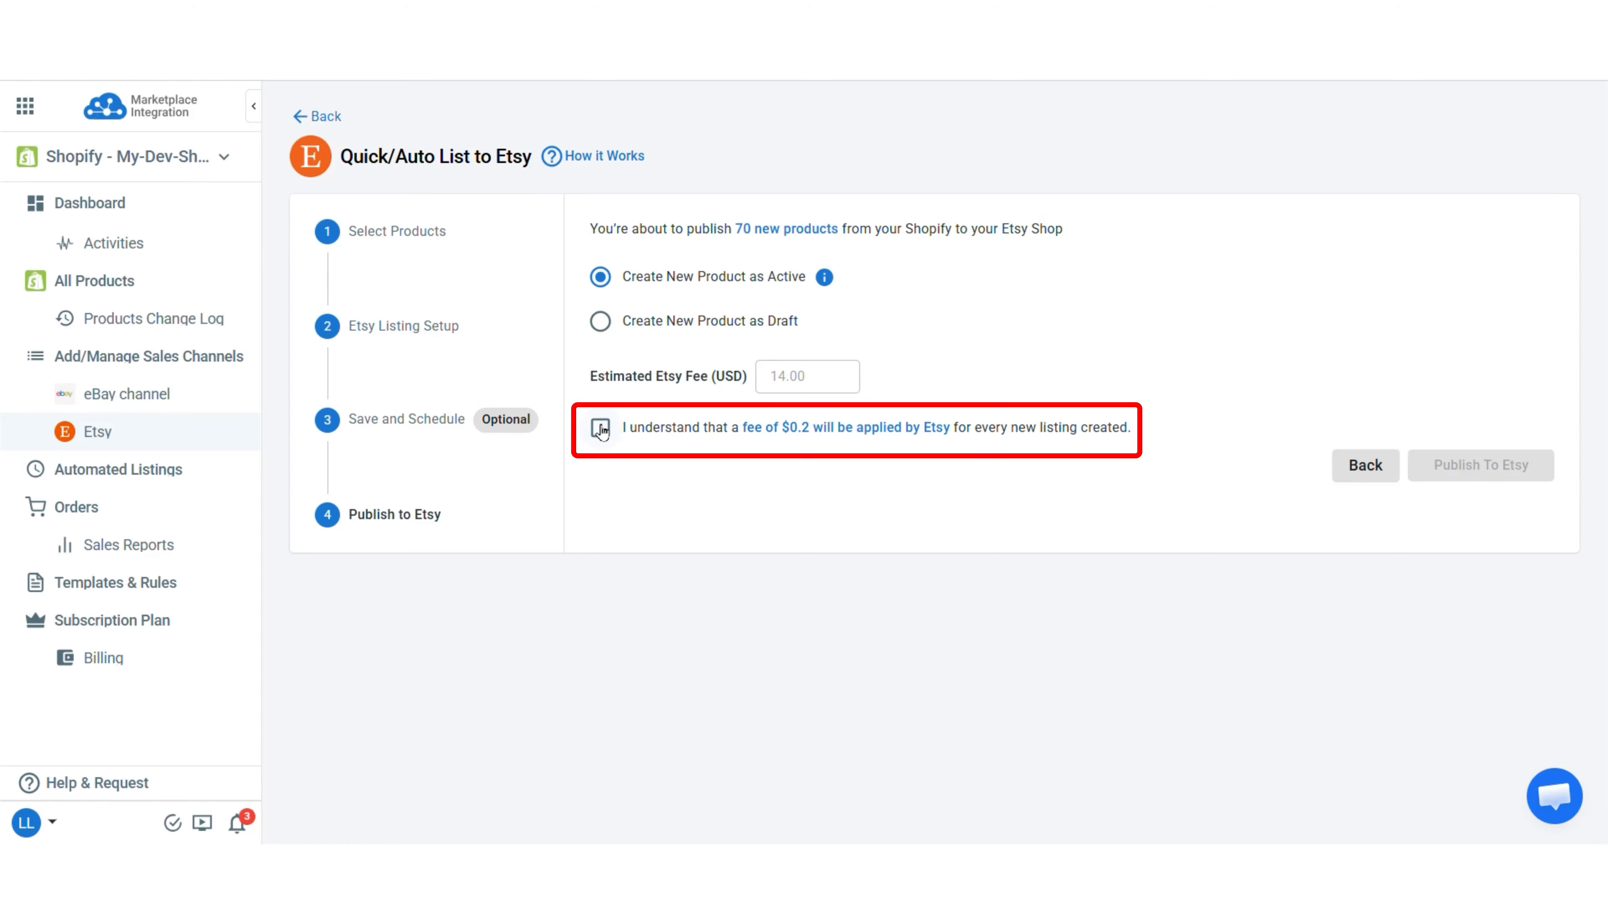
Acknowledge the $0.2 fee per new listing in the Etsy setup and publish the earrings products to eBay
{"action": "left_click", "coordinate": [600, 428]}
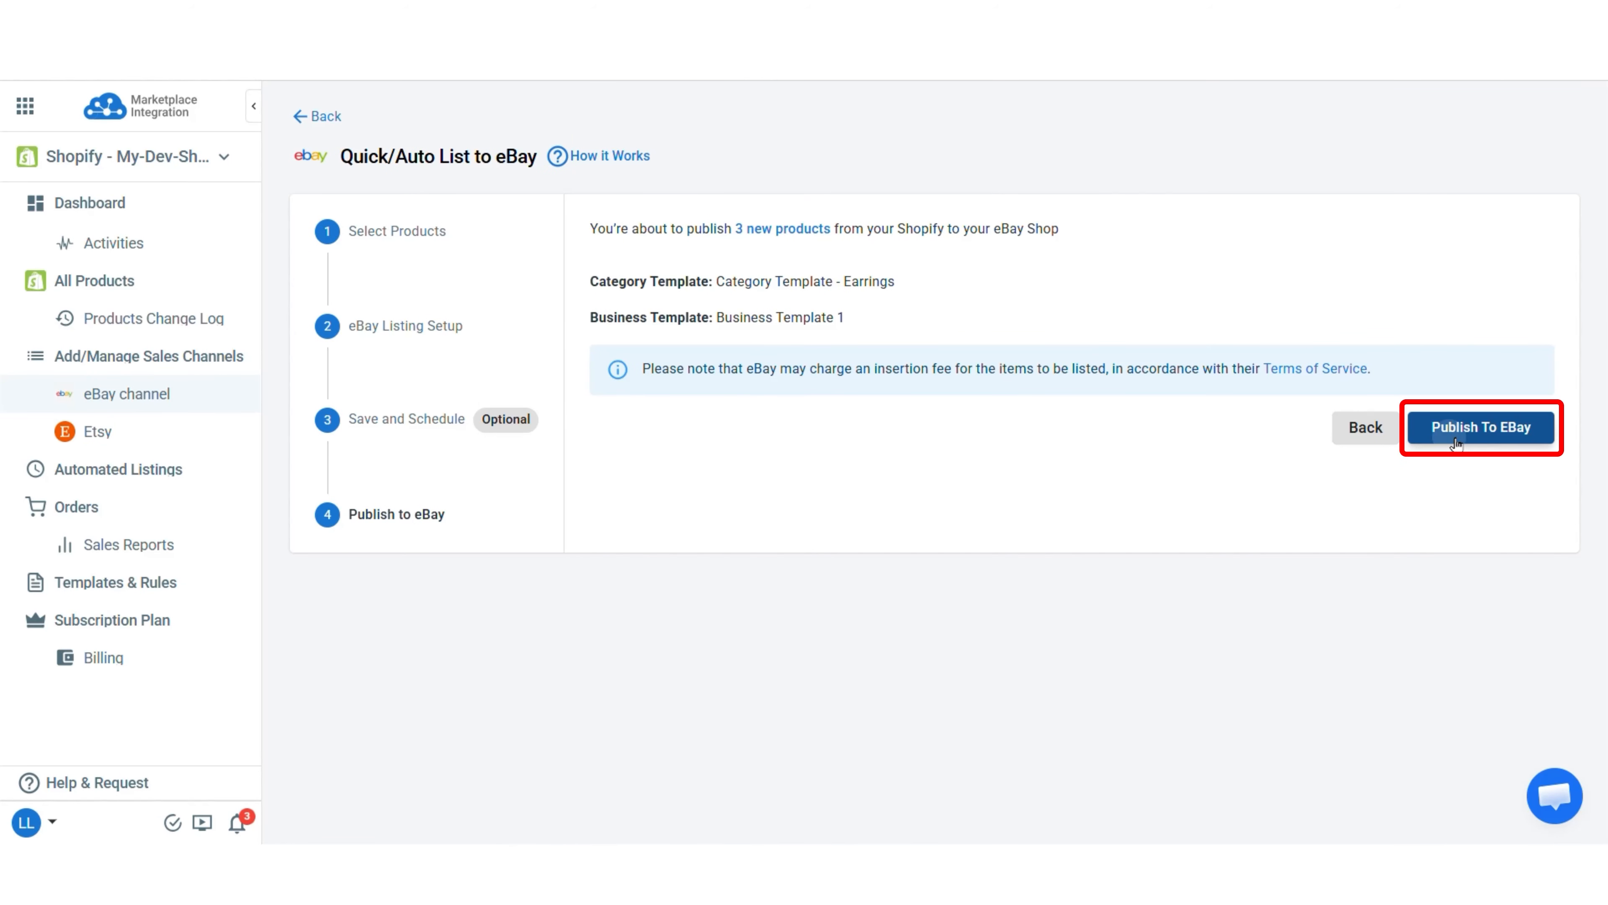
{"action": "left_click", "coordinate": [1454, 444]}
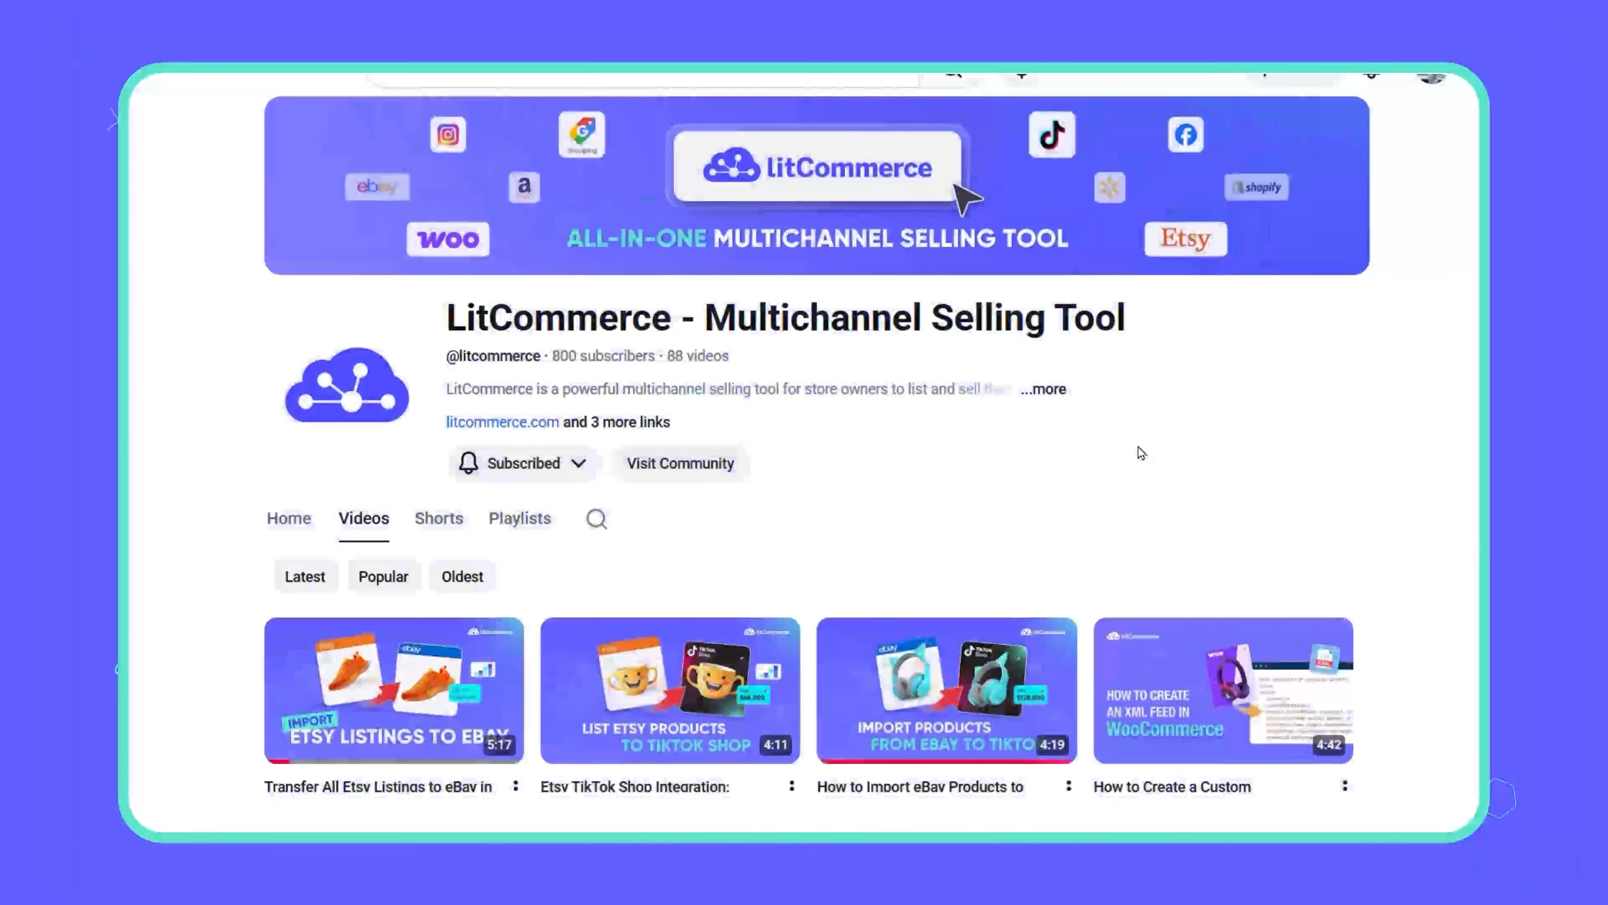
{"action": "scroll", "coordinate": [1142, 453], "scroll_direction": "down", "scroll_amount": 4}
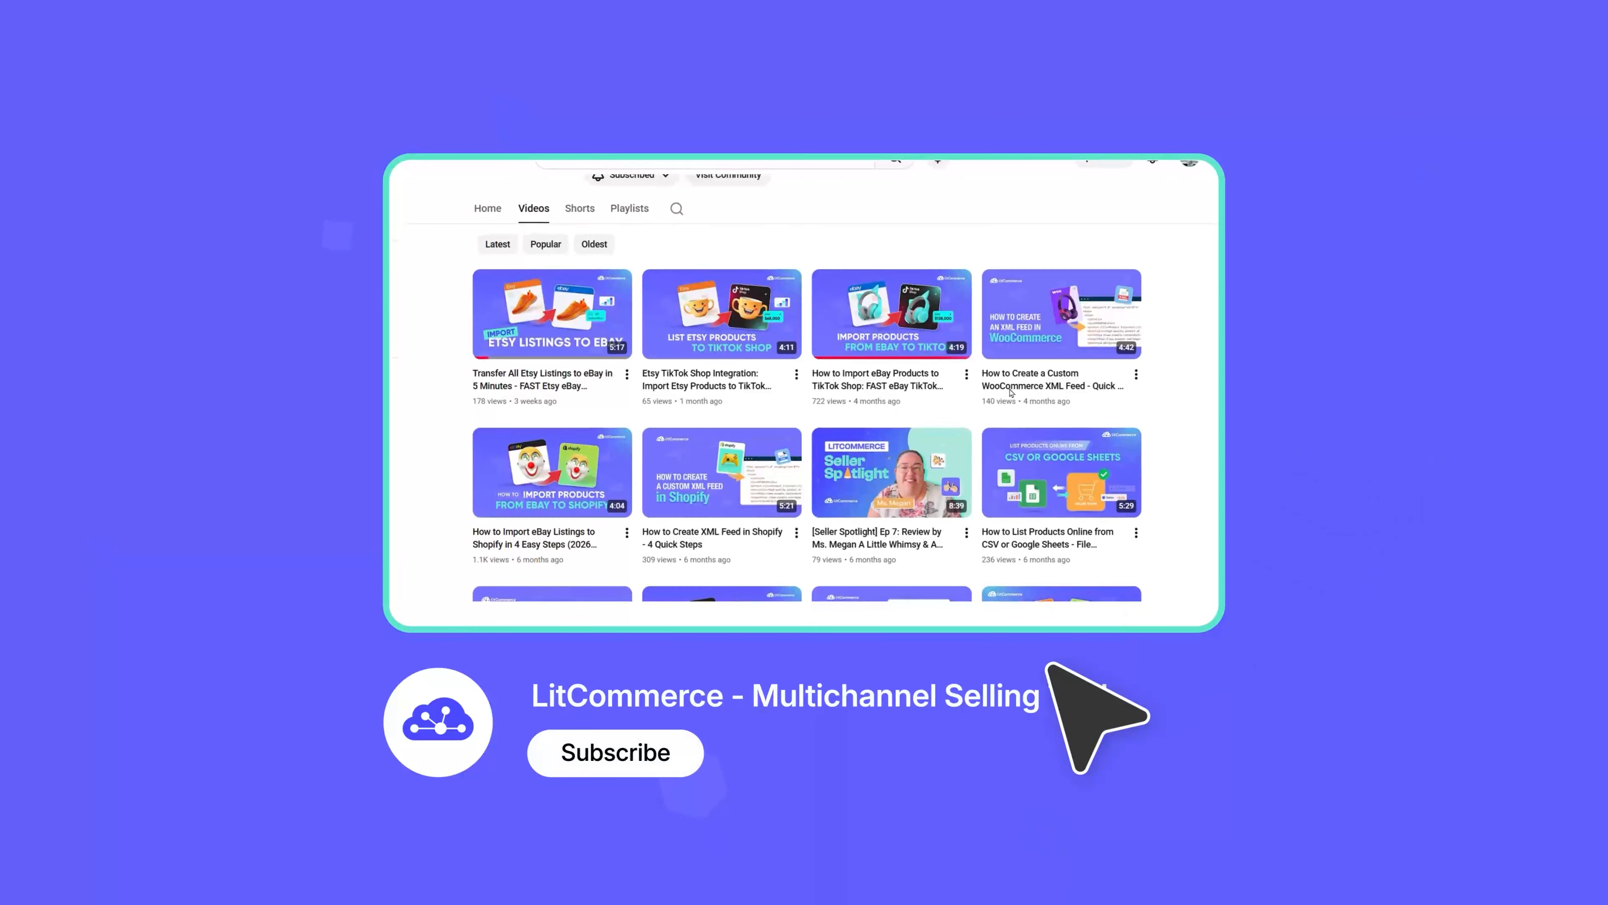
{"action": "scroll", "coordinate": [1011, 393], "scroll_direction": "down", "scroll_amount": 2}
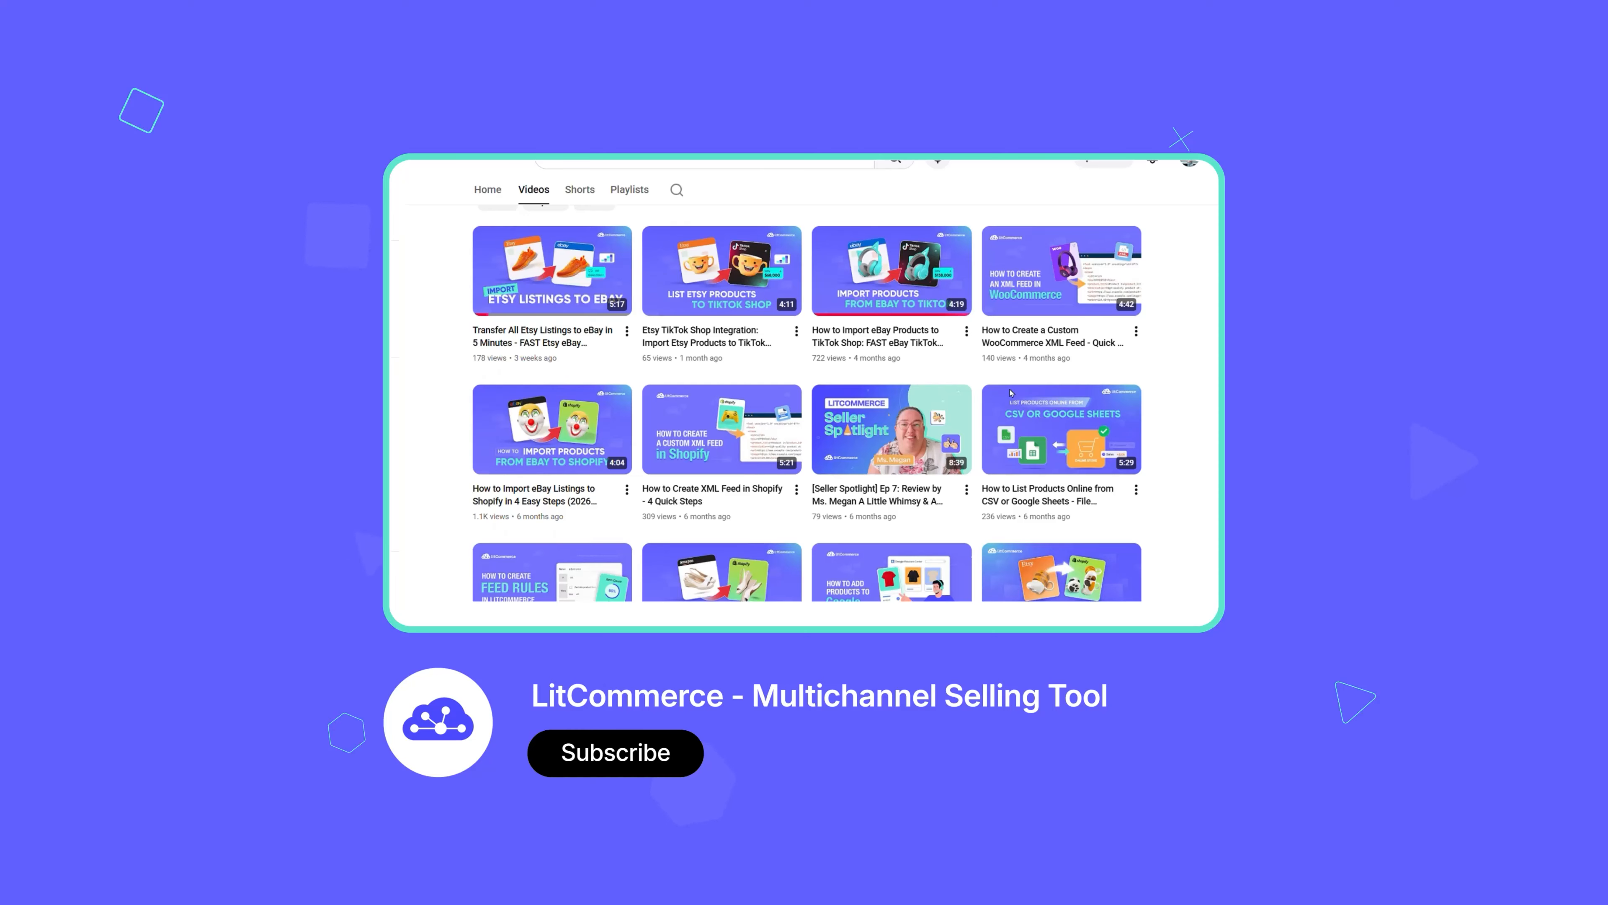